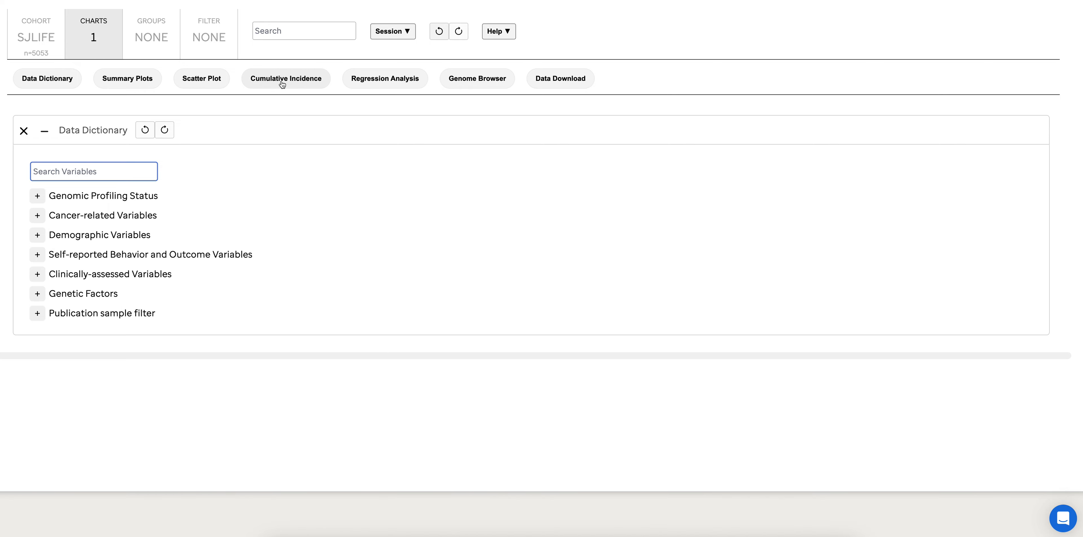
Create a cumulative incidence chart for Cardiomyopathy, finding the variable by searching for "cardio"
click(282, 81)
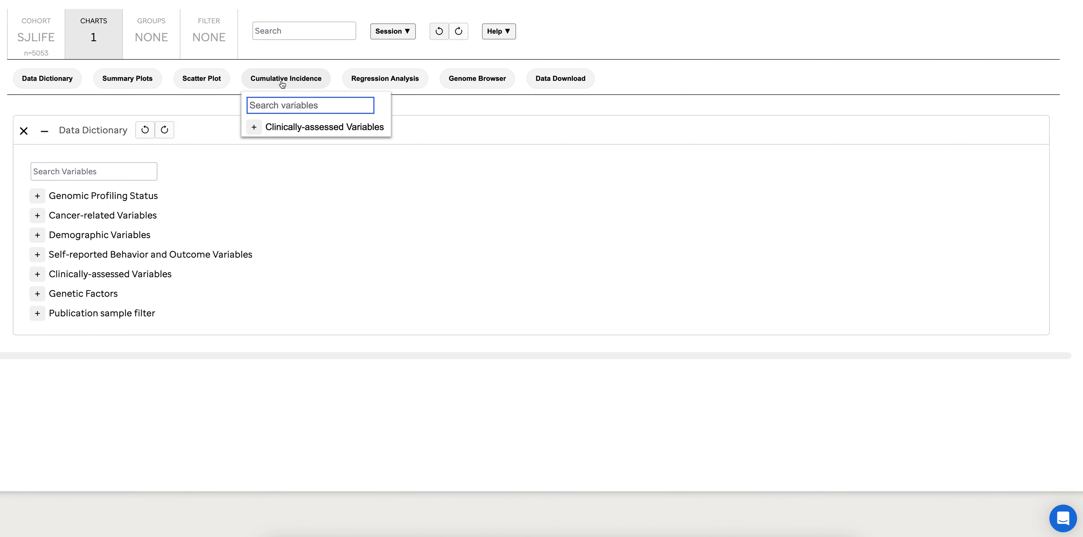
text(cardio)
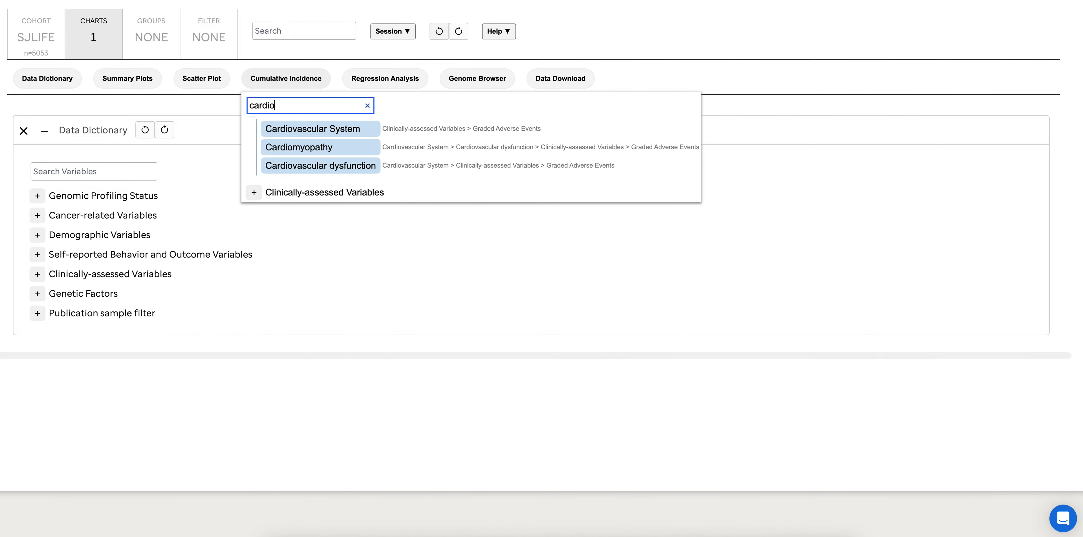
click(306, 148)
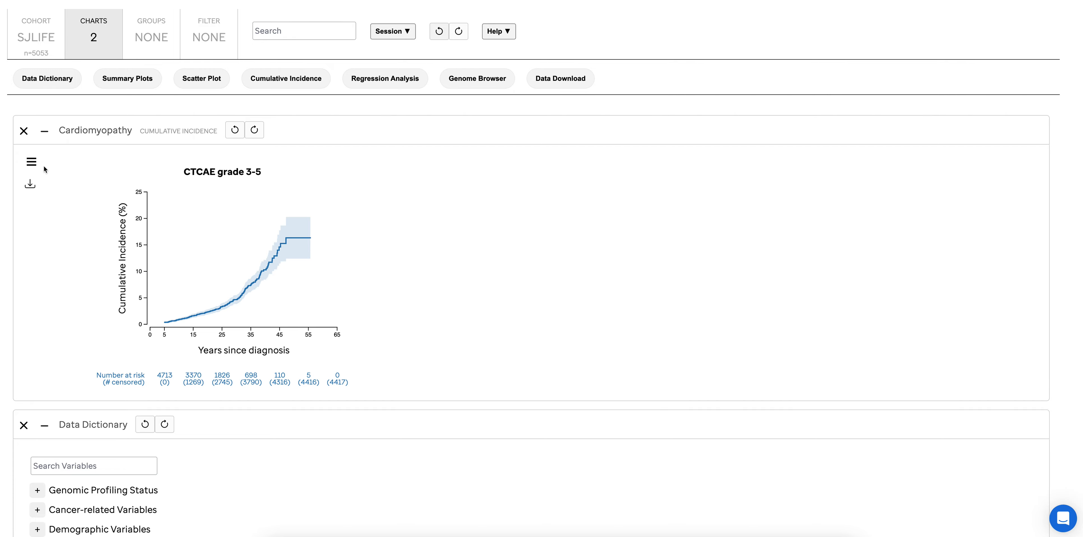
Overlay the Cardiomyopathy cumulative incidence chart with the demographic variable Genetically defined race
click(32, 163)
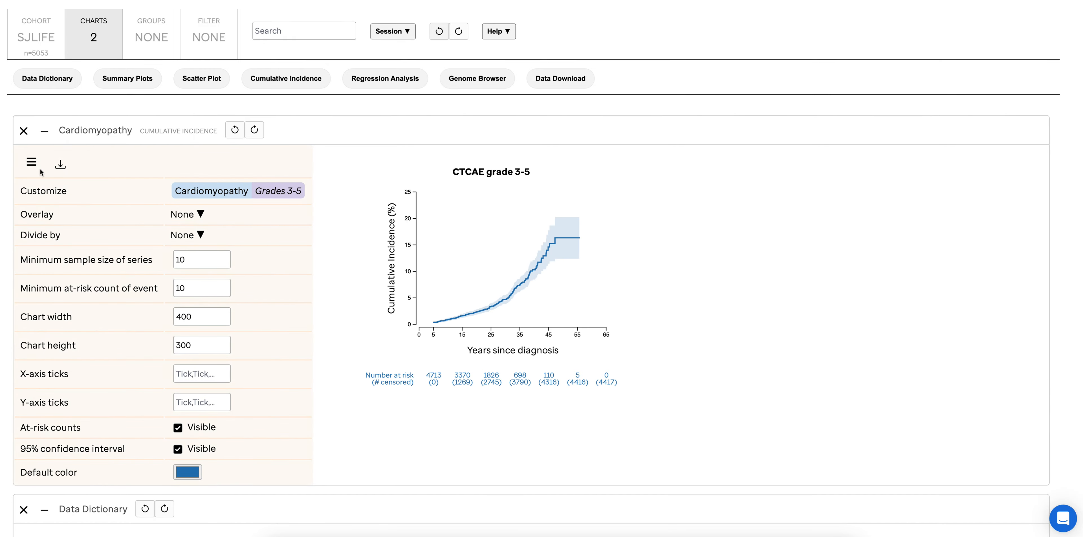
click(181, 215)
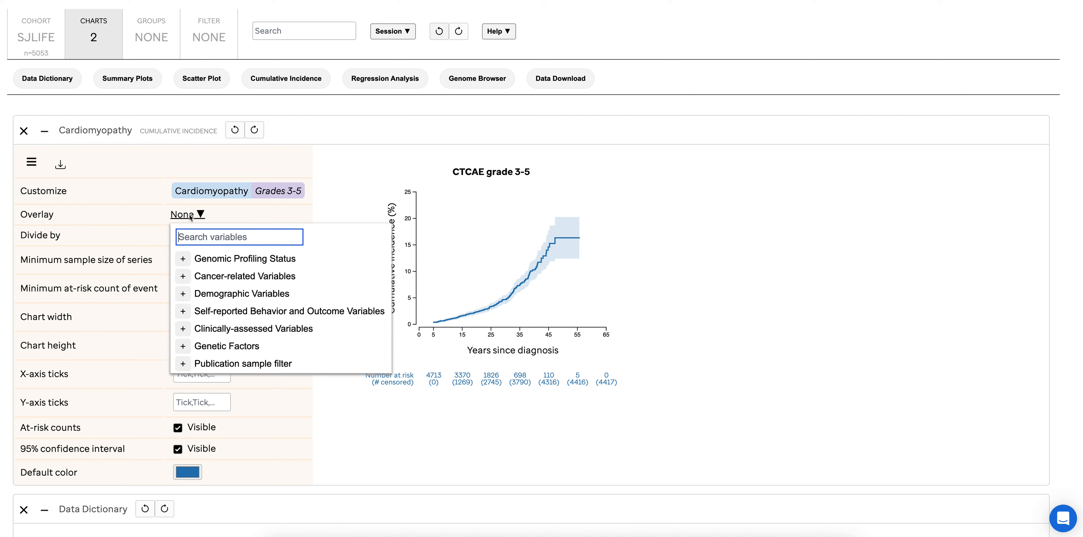
click(184, 296)
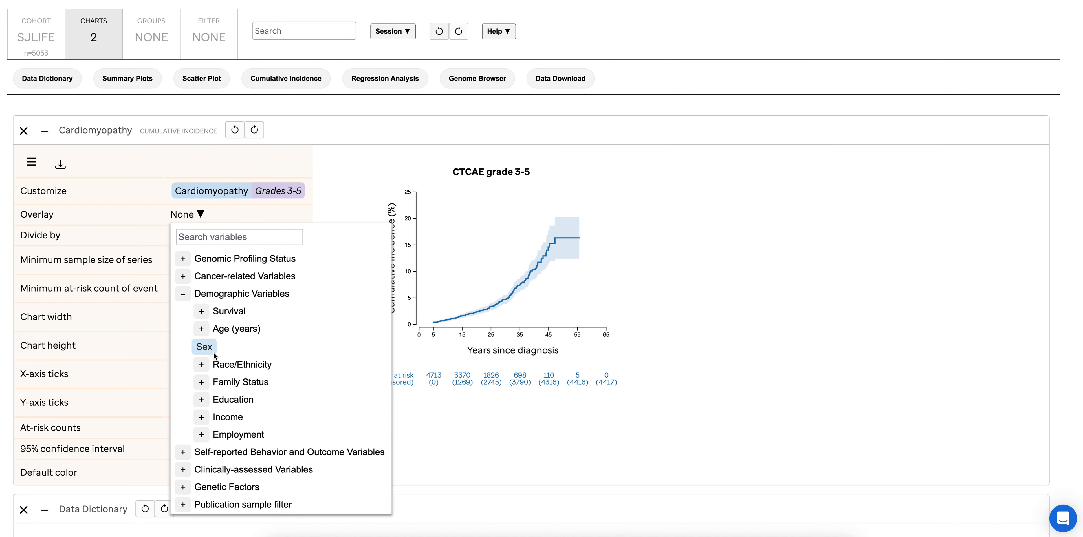
click(202, 366)
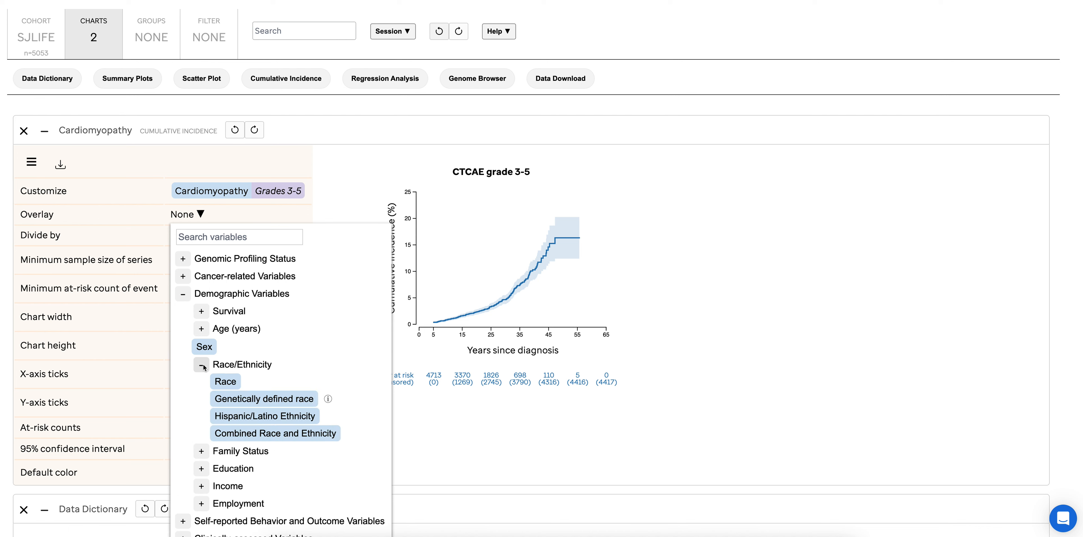
click(233, 400)
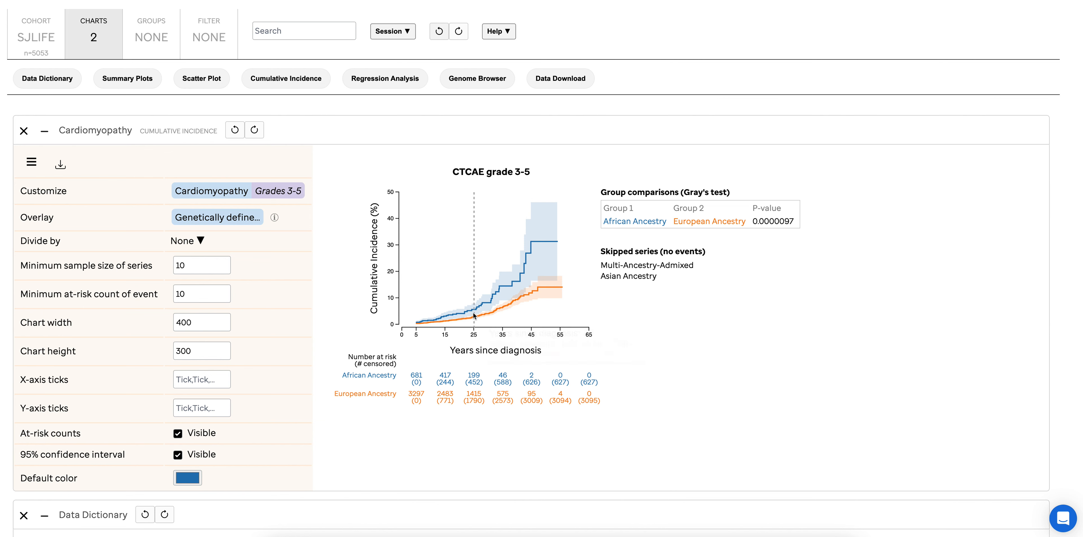
mouse_move(474, 314)
Add a first custom group that includes only European Ancestry under Genetically defined race
scroll(344, 247, up, 1)
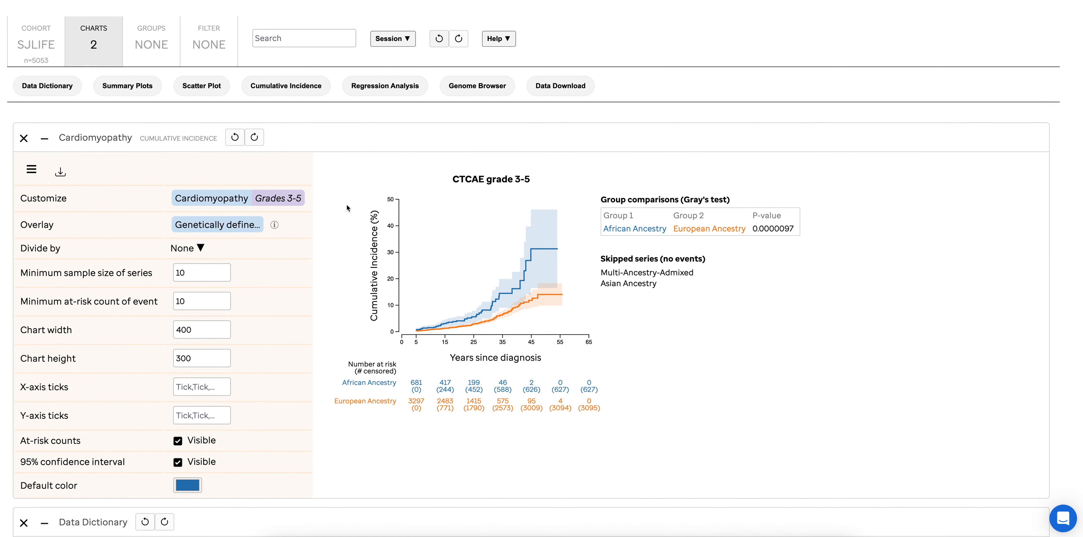
click(152, 49)
scroll(149, 50, up, 5)
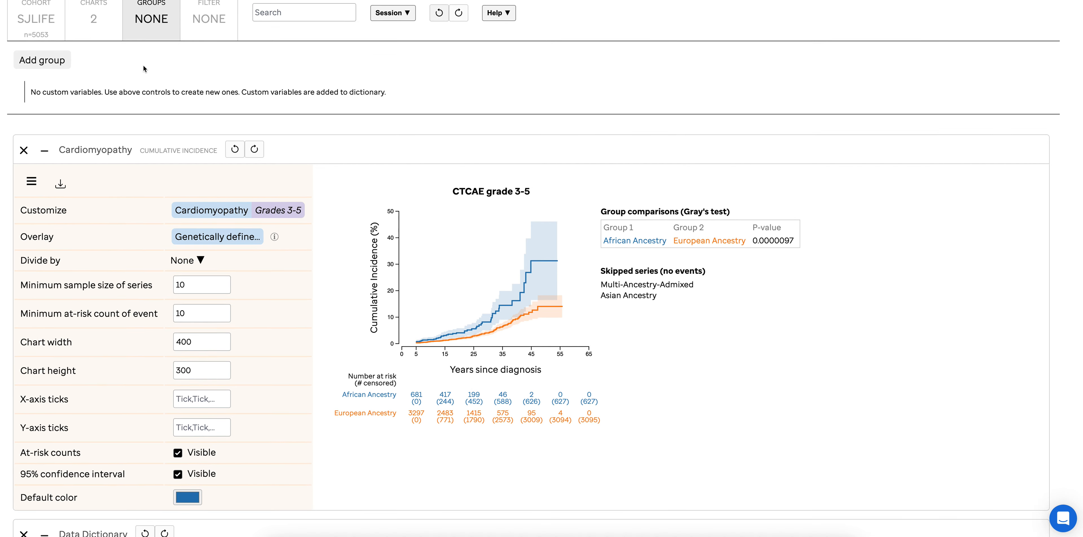
scroll(130, 160, down, 3)
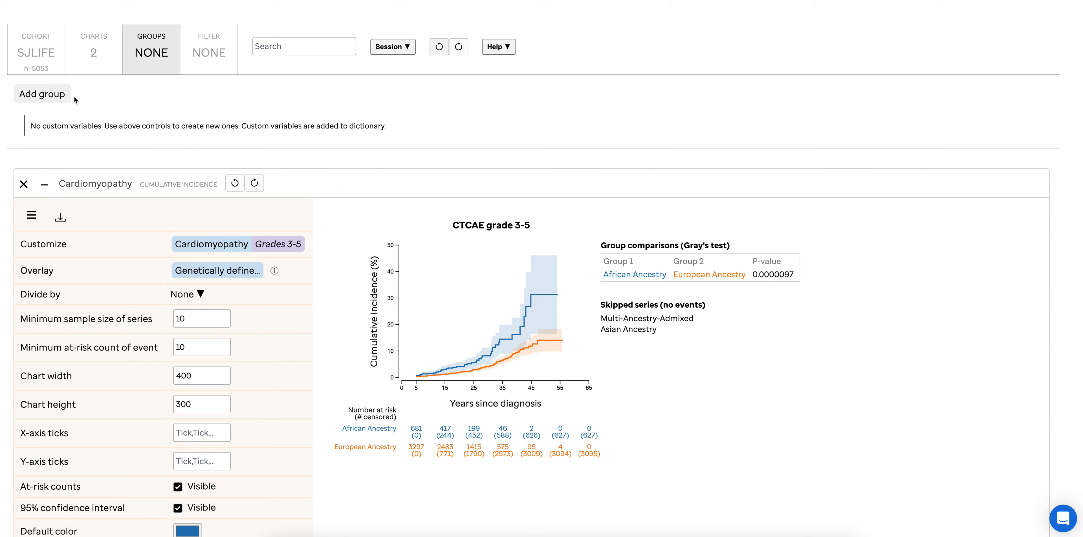
click(47, 97)
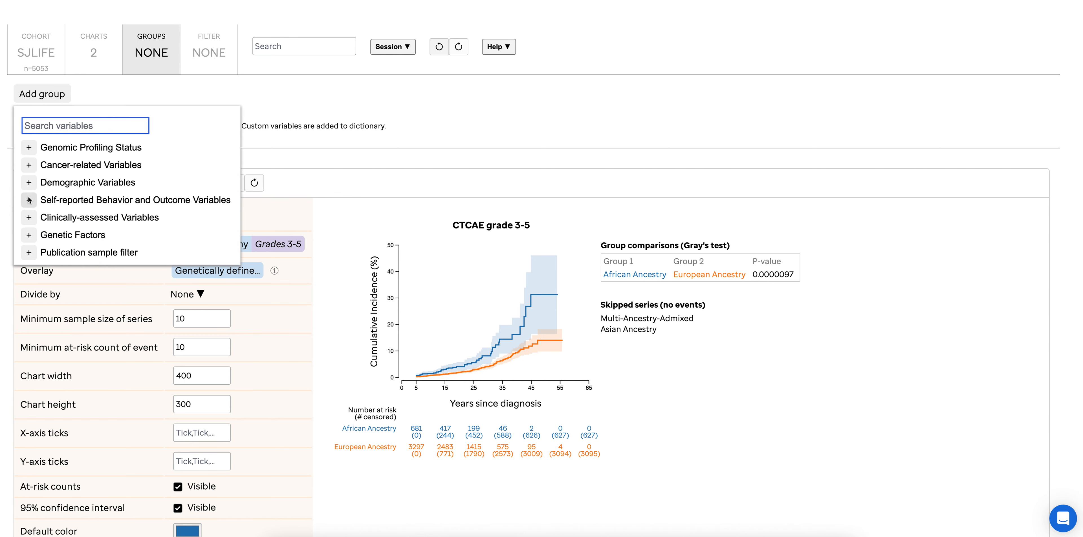
click(29, 184)
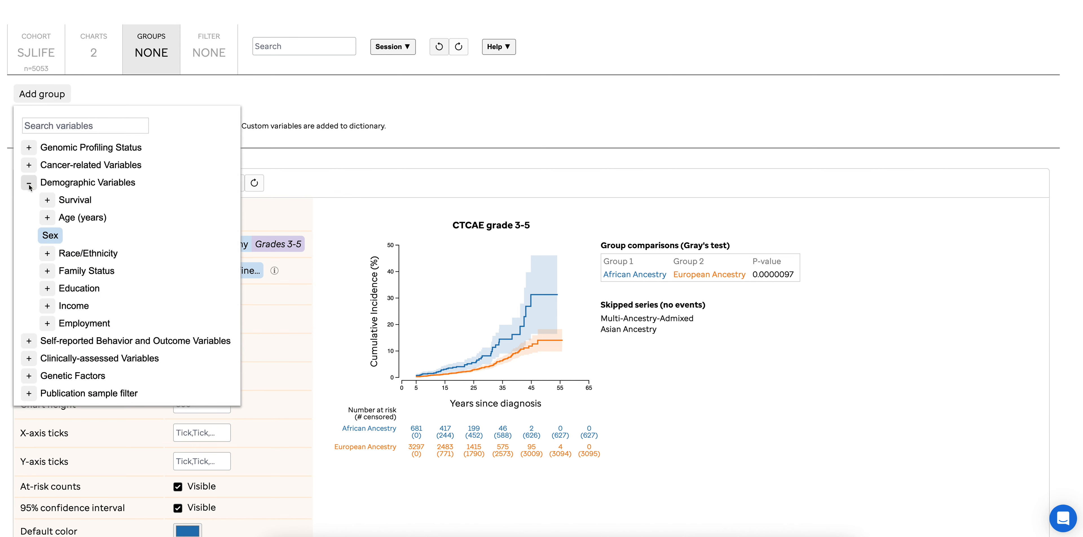
click(47, 253)
click(88, 293)
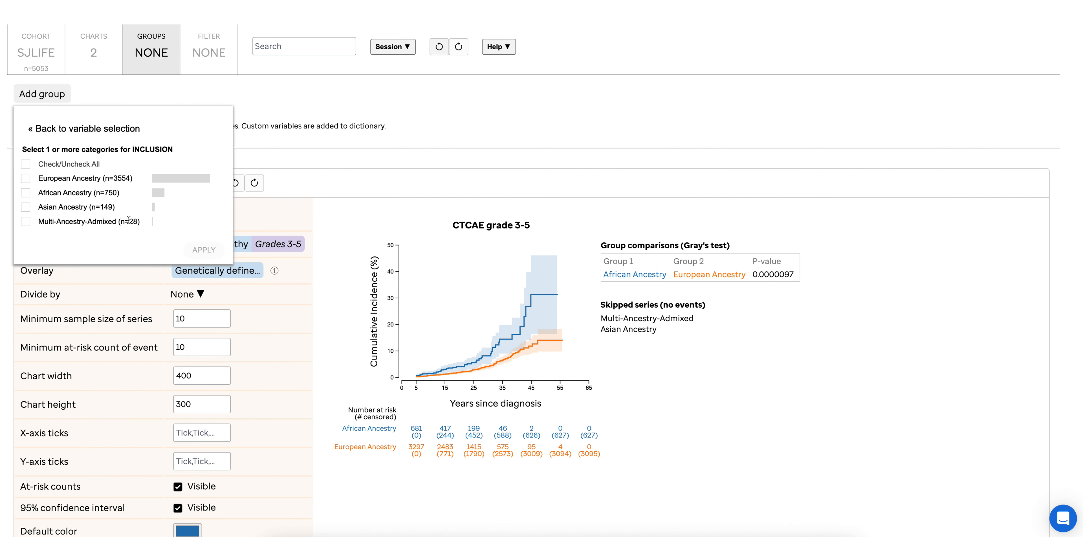
click(86, 181)
click(200, 251)
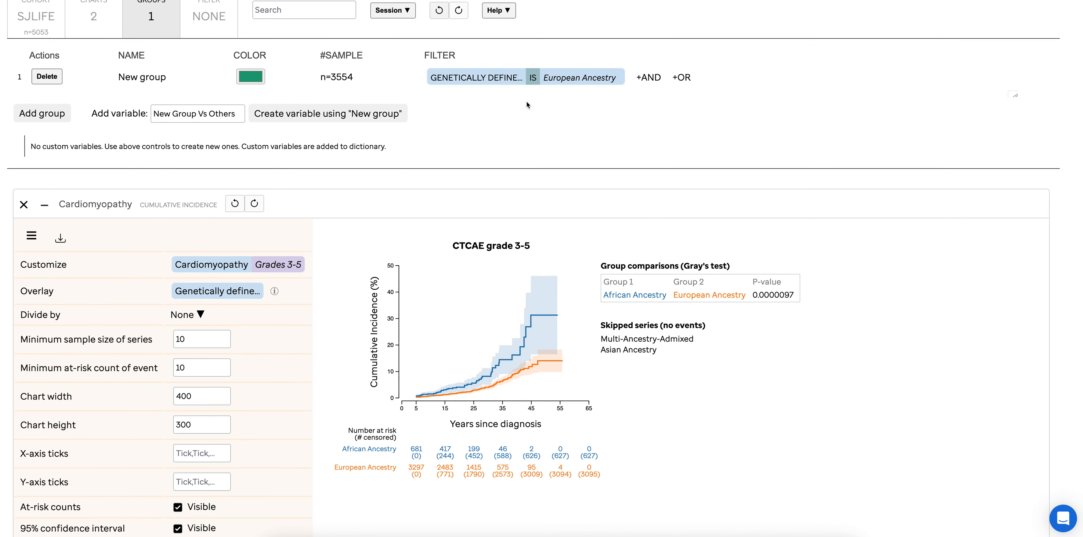
Add an AND condition to the European Ancestry group's filter restricting Sex to Male
scroll(527, 110, up, 2)
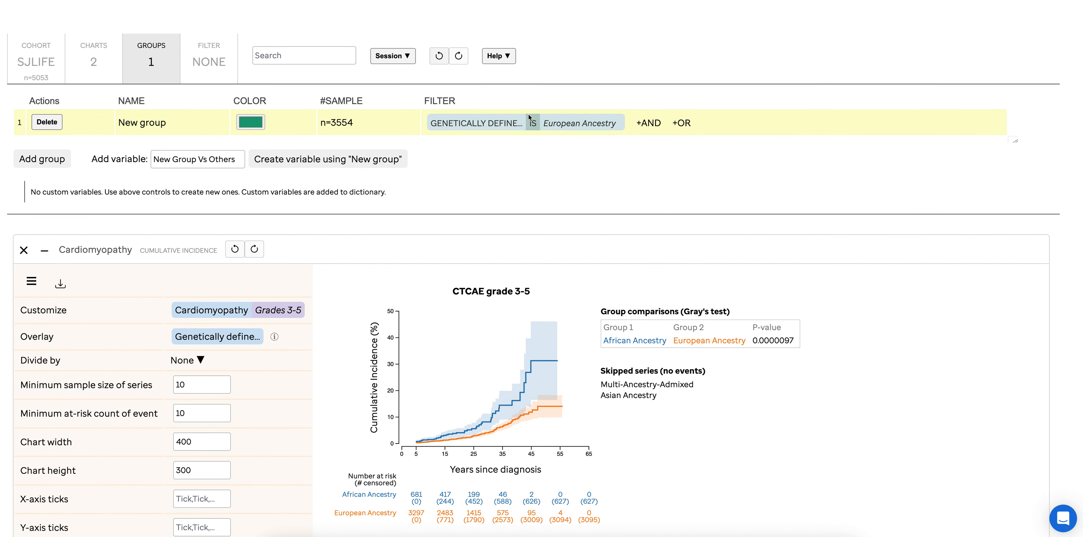
click(648, 123)
click(633, 207)
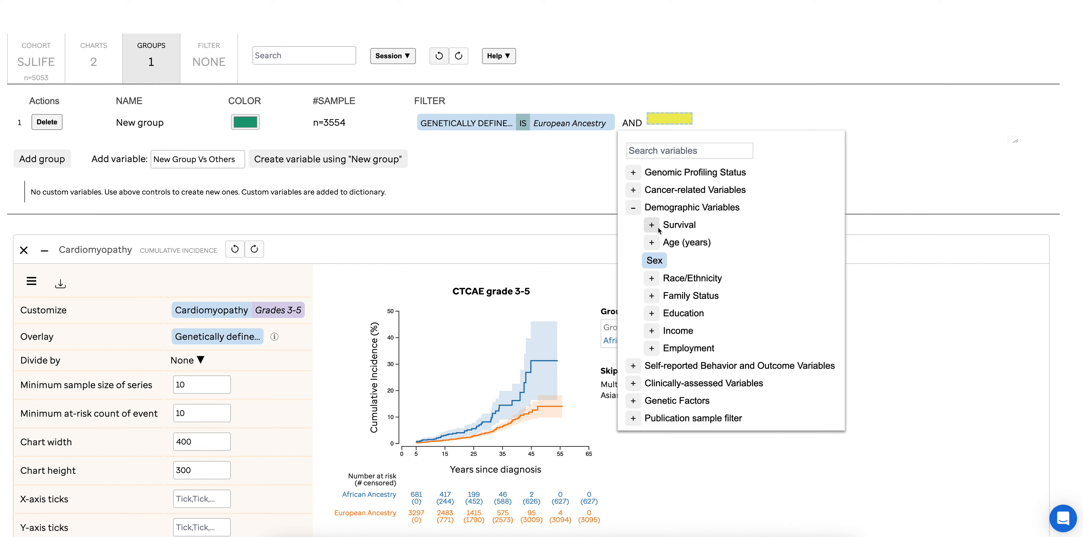
click(655, 260)
click(684, 205)
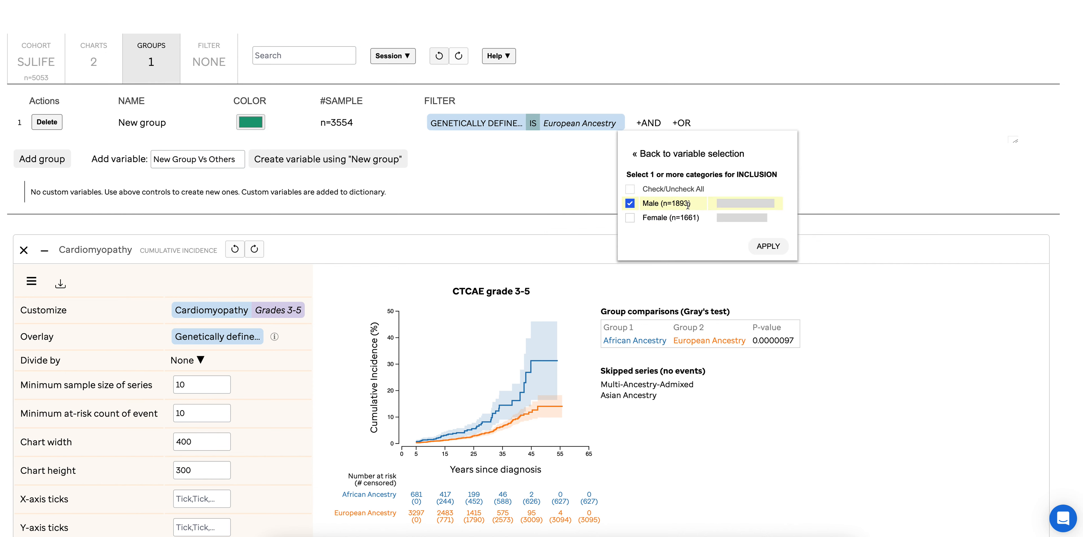
click(766, 246)
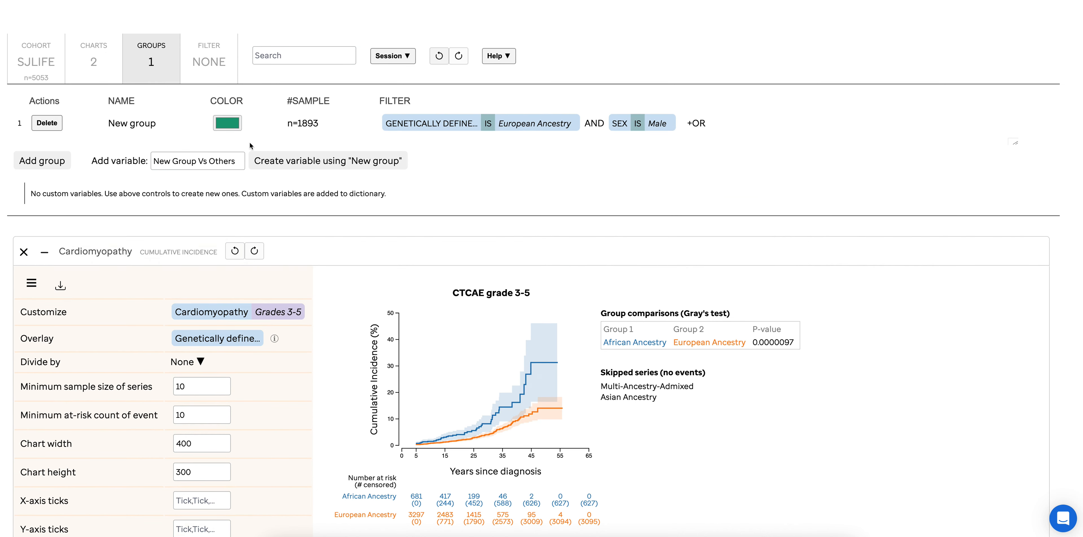
Rename the group of European Ancestry males as "EUR, male"
click(144, 123)
text(E)
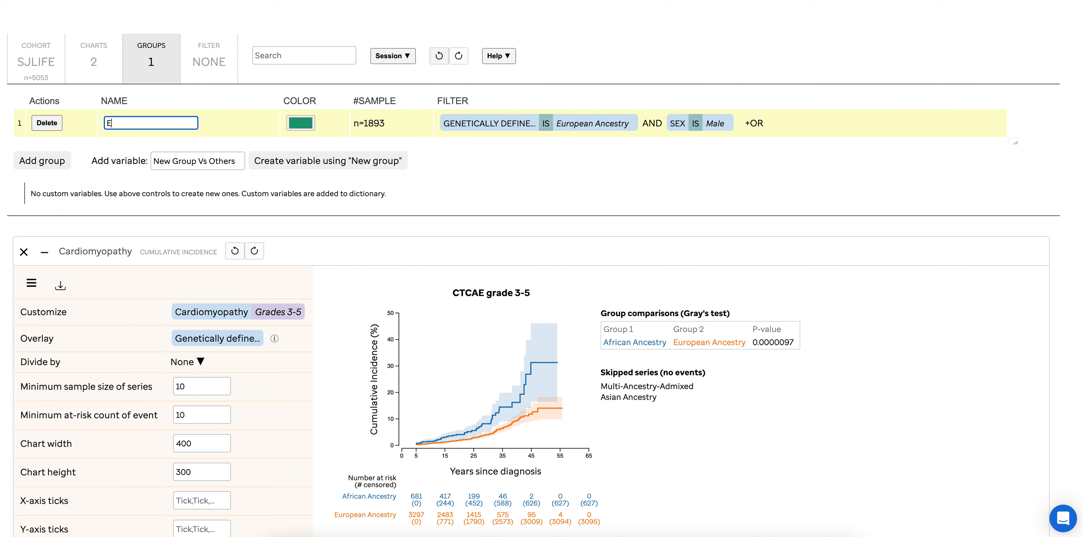
text(UR, male)
key(Return)
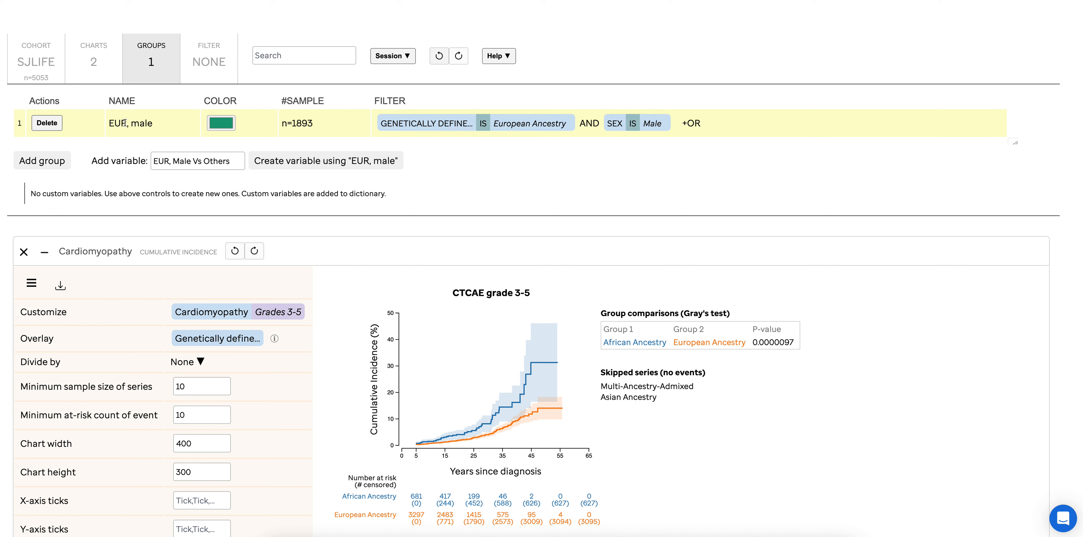
Add a second group filtered to European Ancestry under Genetically defined race
click(49, 166)
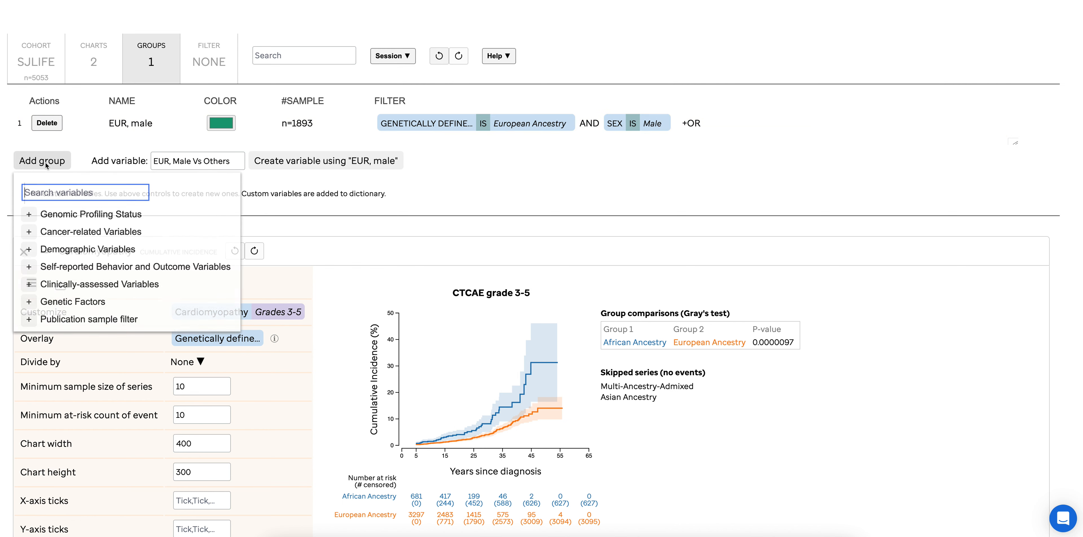
click(29, 250)
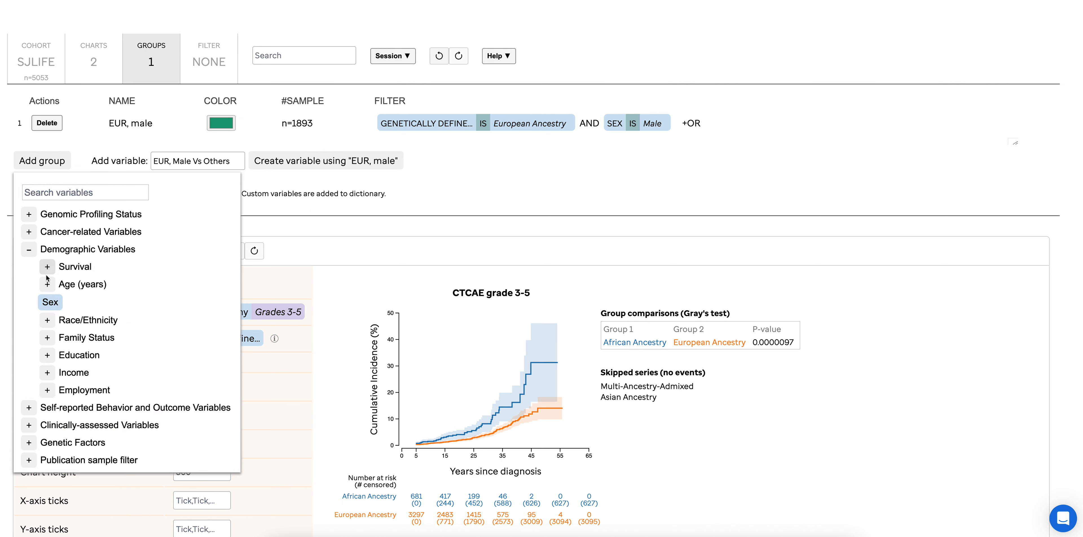
click(47, 321)
click(86, 356)
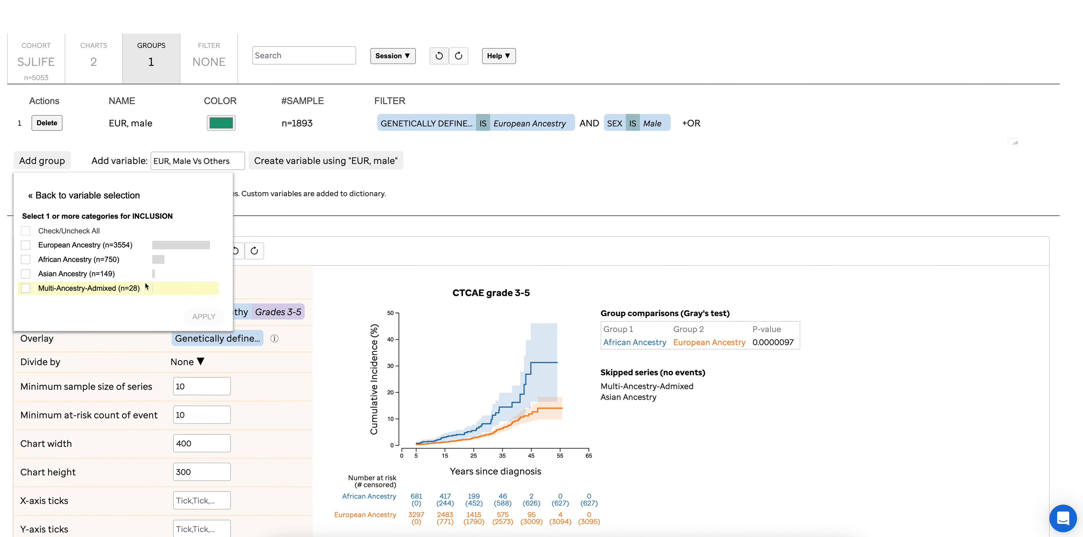
click(85, 245)
click(196, 323)
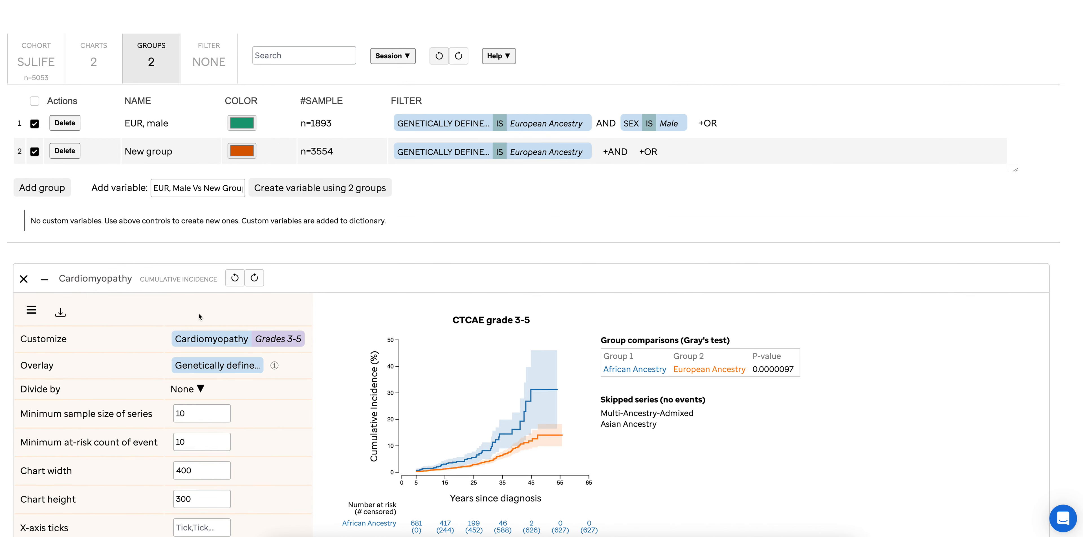
Restrict the second European Ancestry group with an AND condition of Sex is Female
click(615, 153)
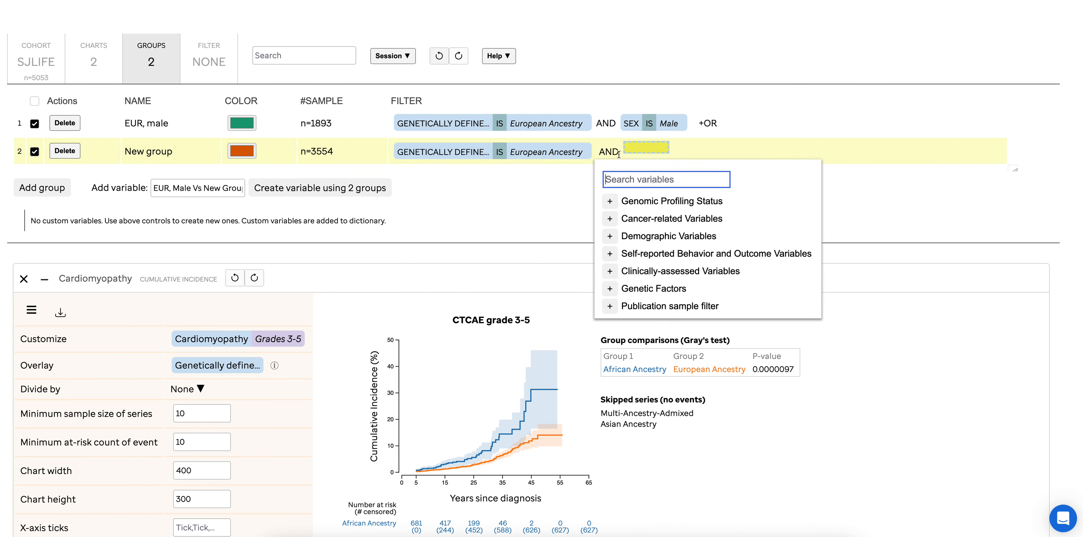
click(626, 234)
click(640, 290)
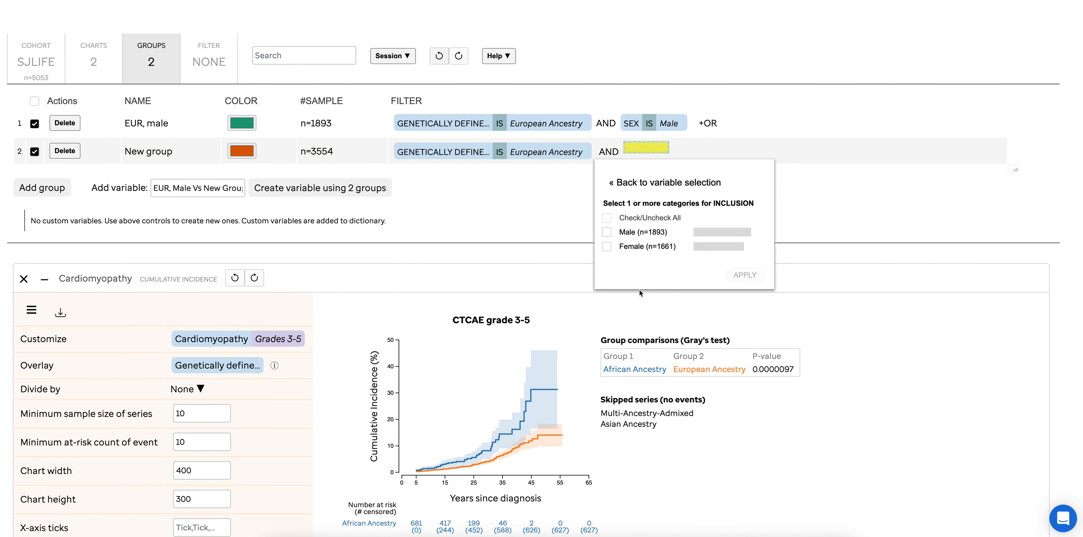
click(658, 249)
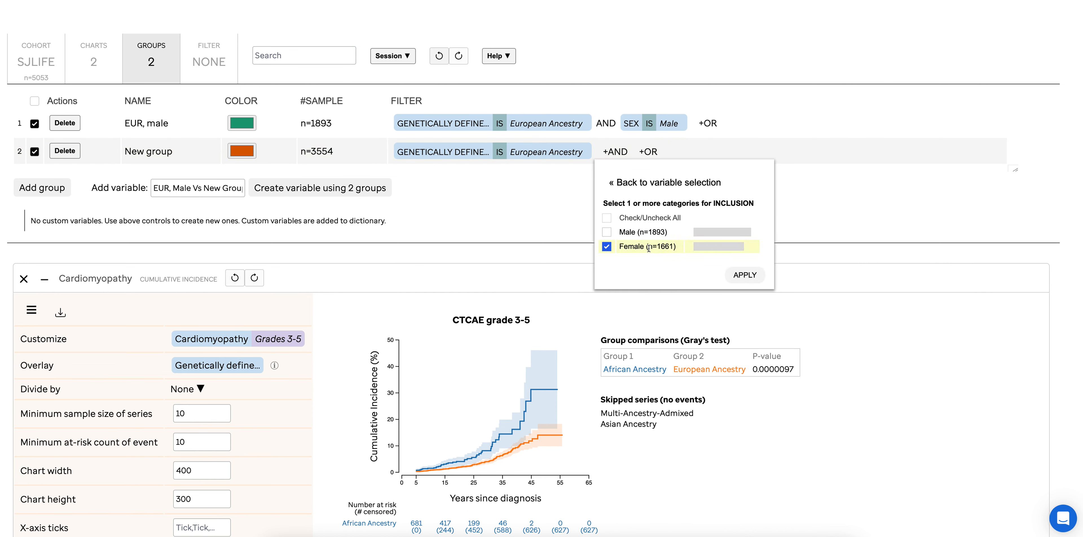
click(745, 275)
Rename the group of European Ancestry females as "EUR, female"
click(143, 151)
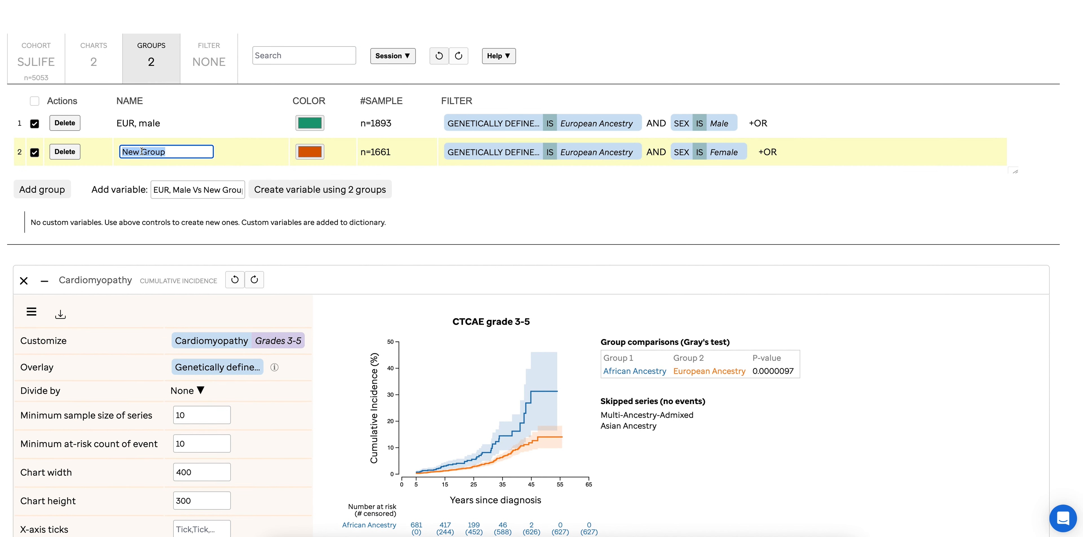
text(EUR, female)
key(Return)
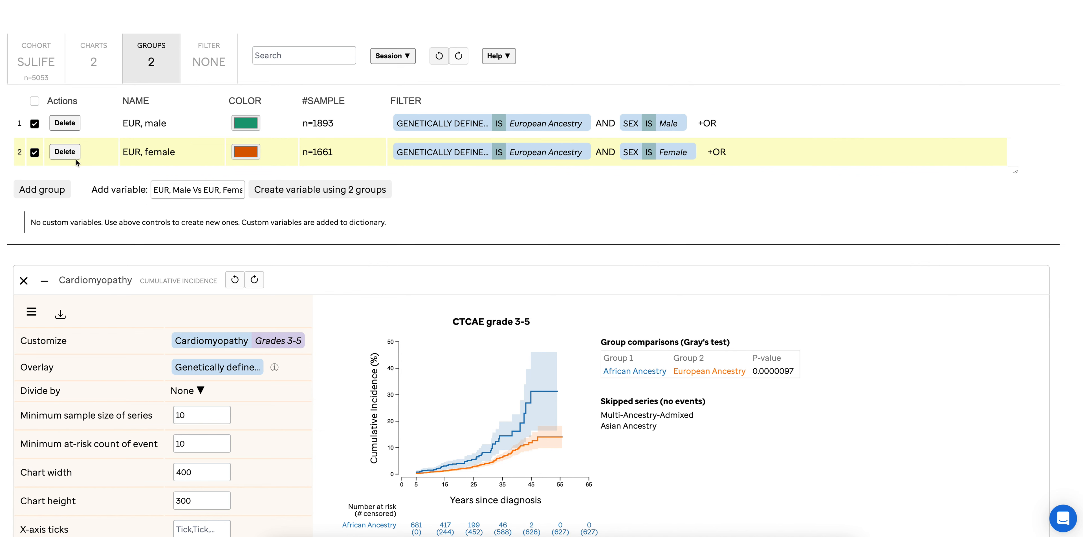
Add a third group filtered to African Ancestry under Genetically defined race
click(50, 190)
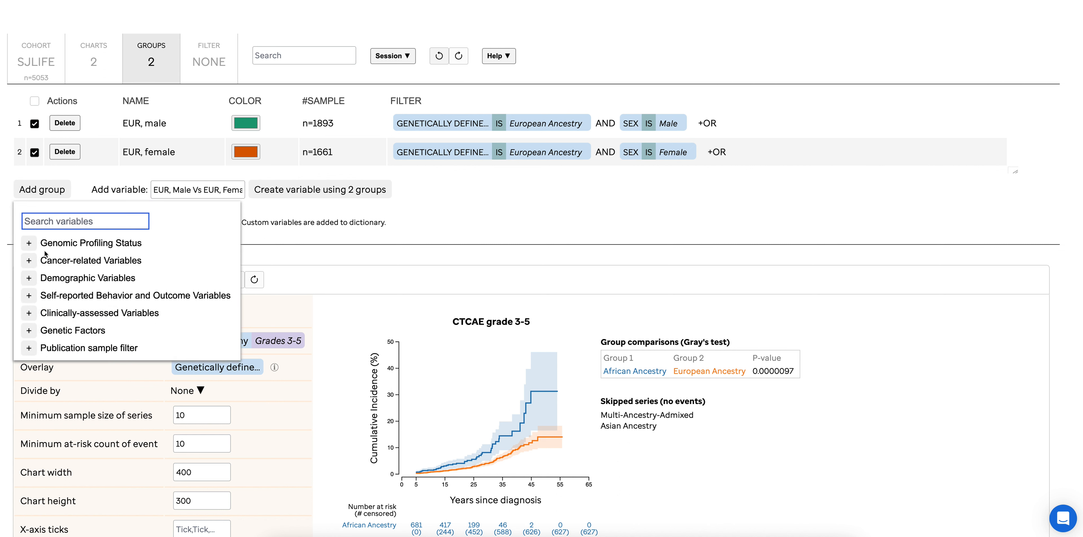
click(28, 278)
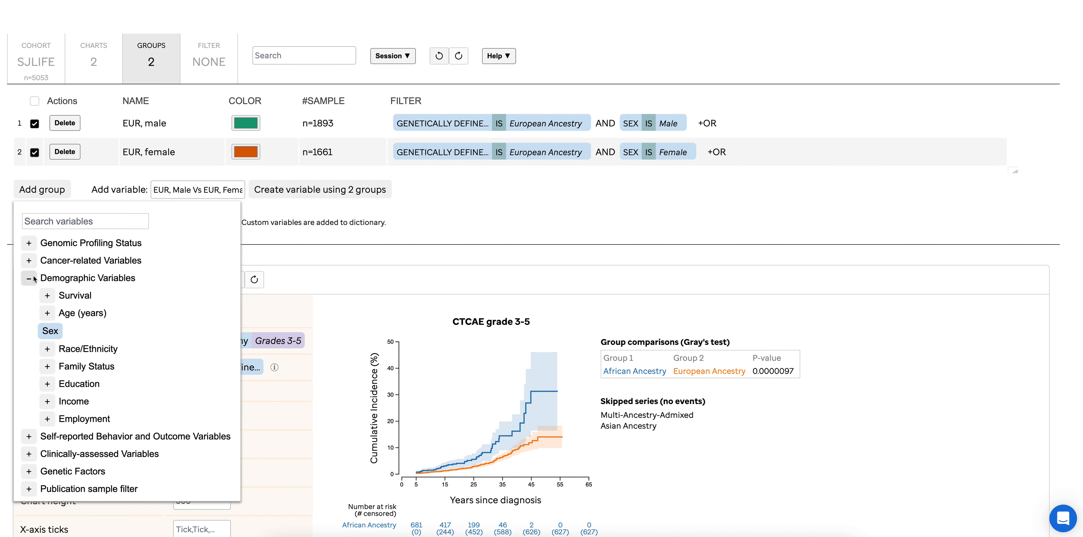
click(48, 347)
click(110, 383)
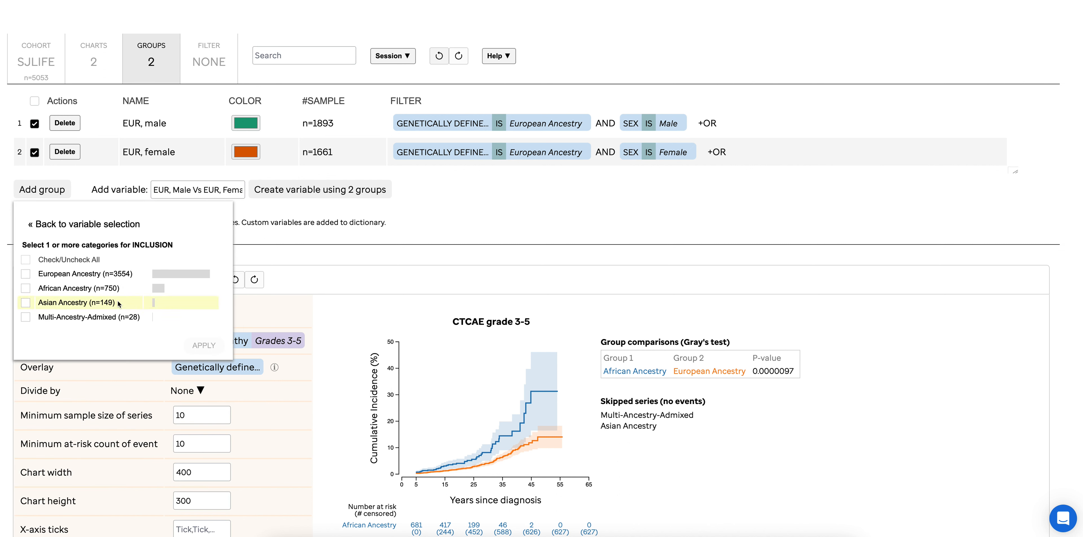
click(73, 288)
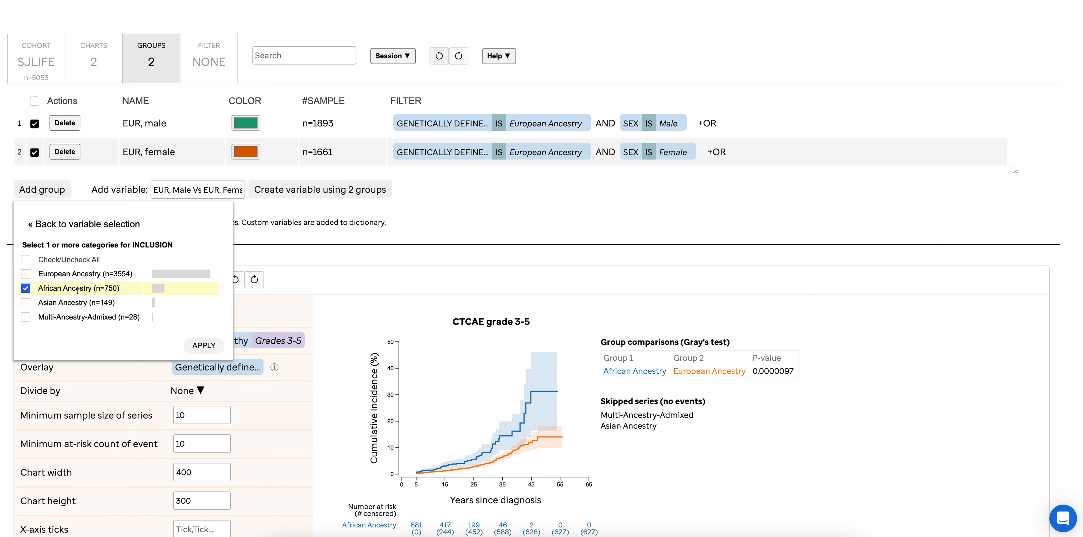
click(196, 346)
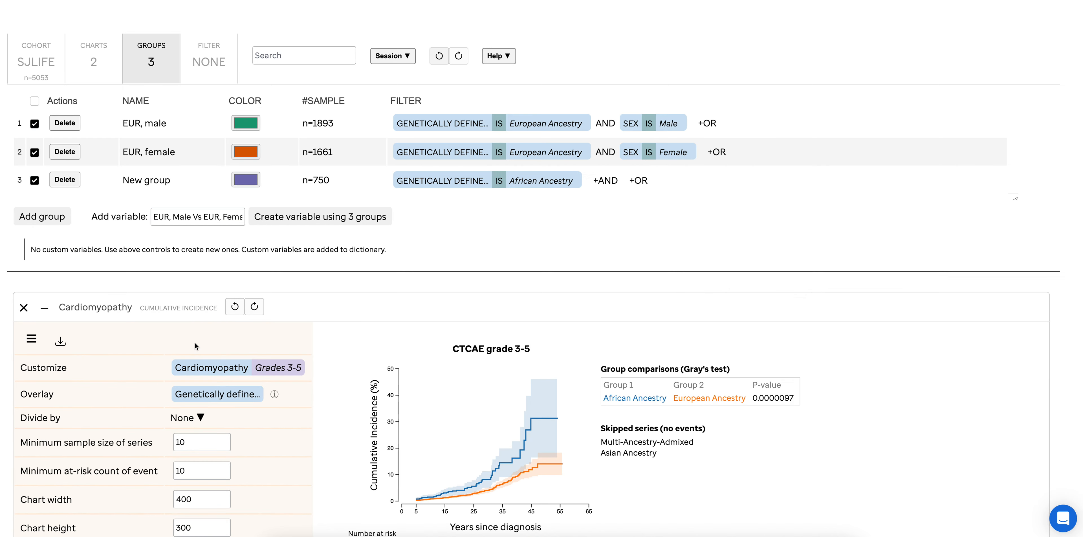
Restrict the third group, African Ancestry, with an AND condition of Sex is Male
click(604, 181)
click(600, 265)
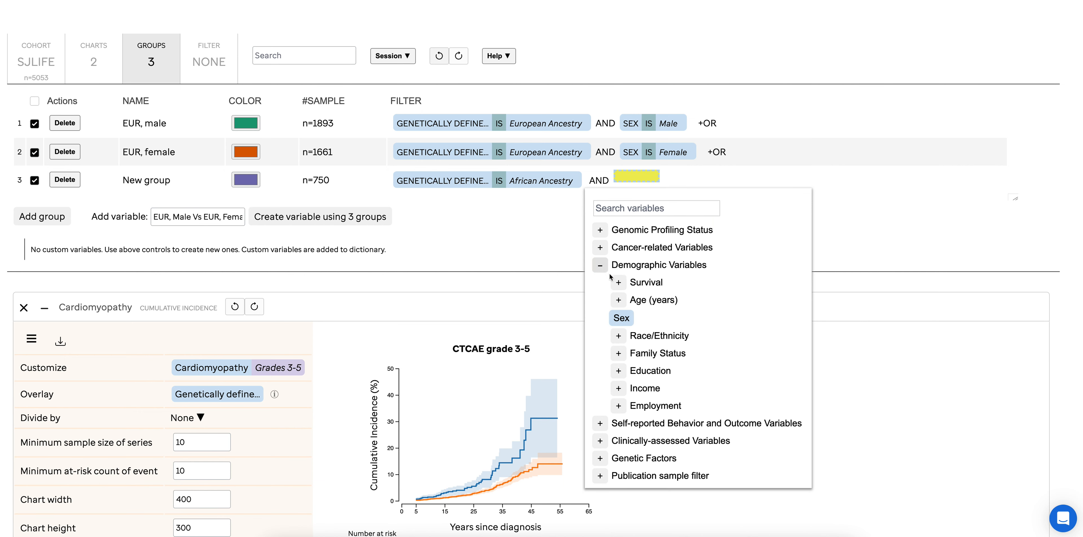
click(622, 317)
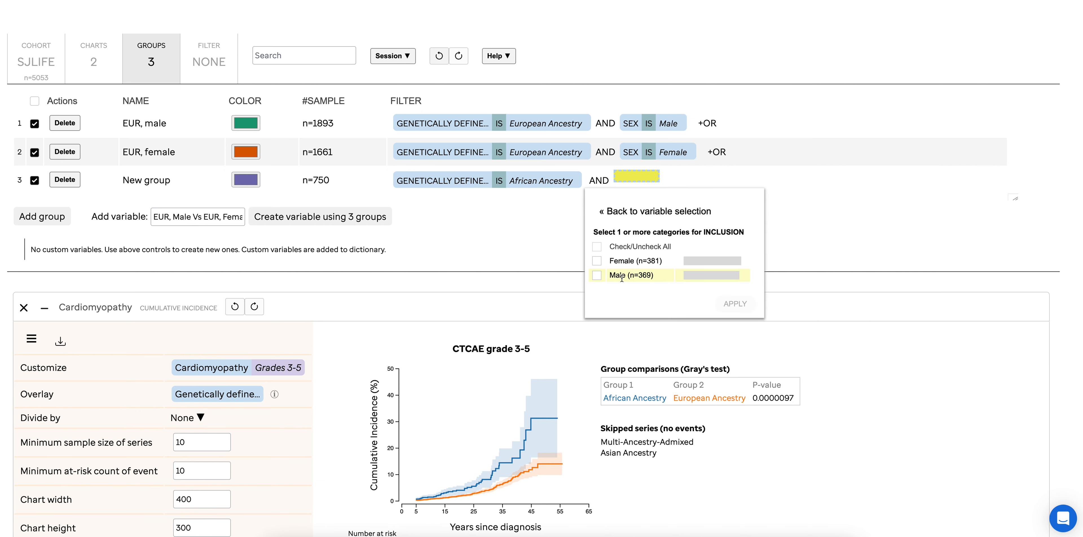
click(658, 276)
click(735, 304)
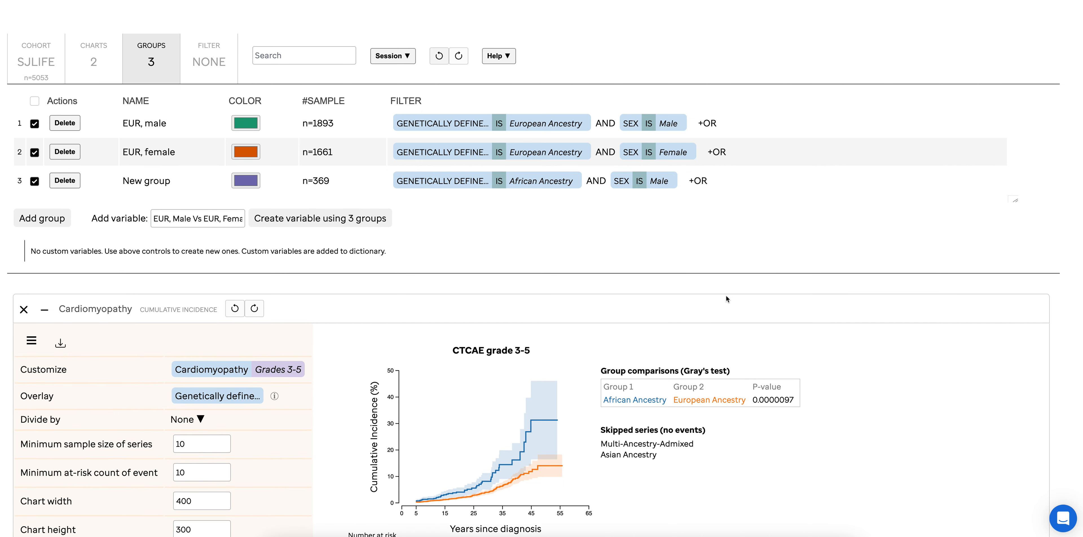
Rename the group of African Ancestry males as "AFR, male"
click(148, 180)
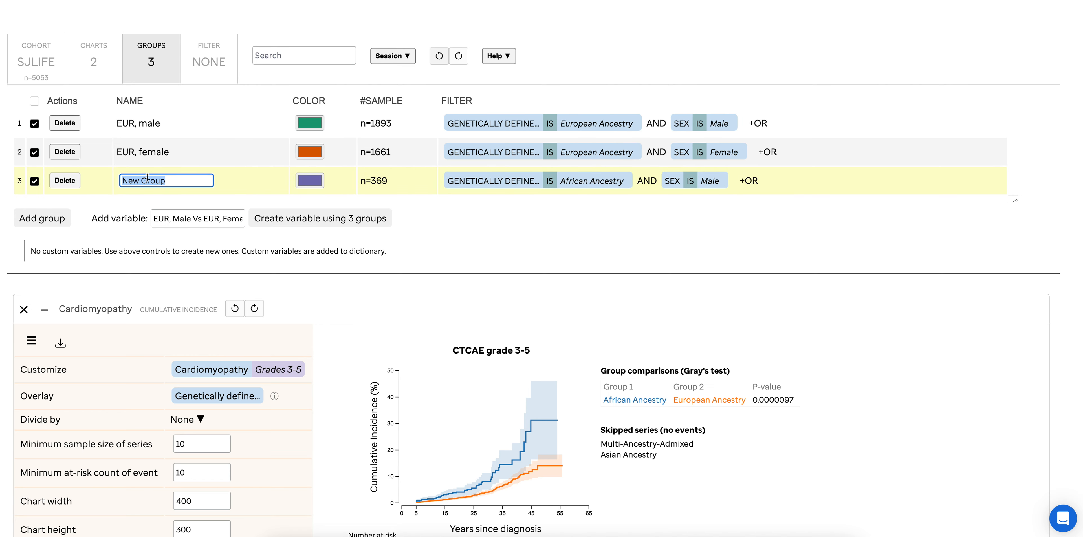
text(AFR, male)
key(Return)
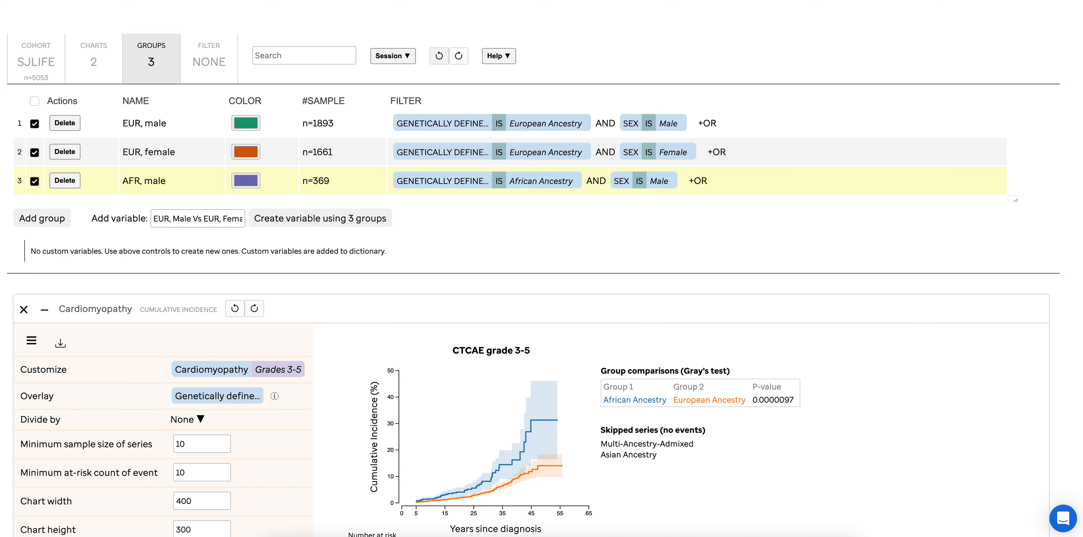
Add a fourth group filtered to African Ancestry under Genetically defined race
click(41, 218)
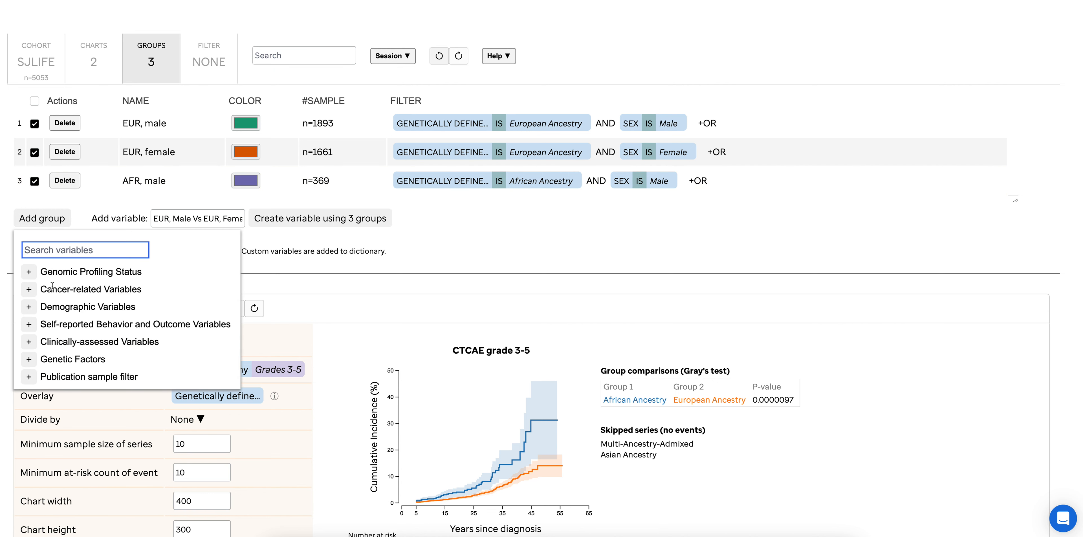
click(29, 307)
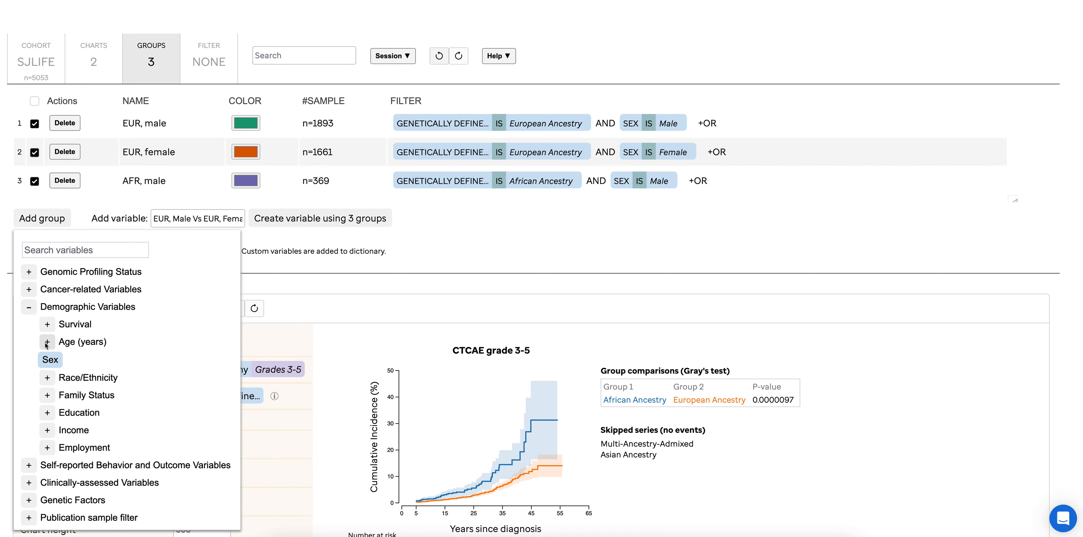
click(47, 378)
click(70, 413)
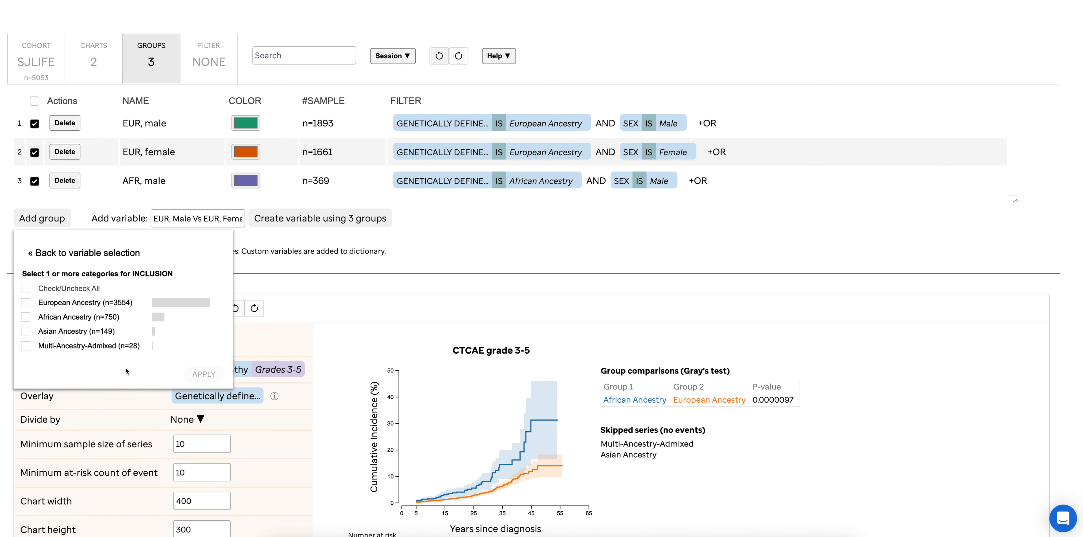
click(68, 318)
click(193, 377)
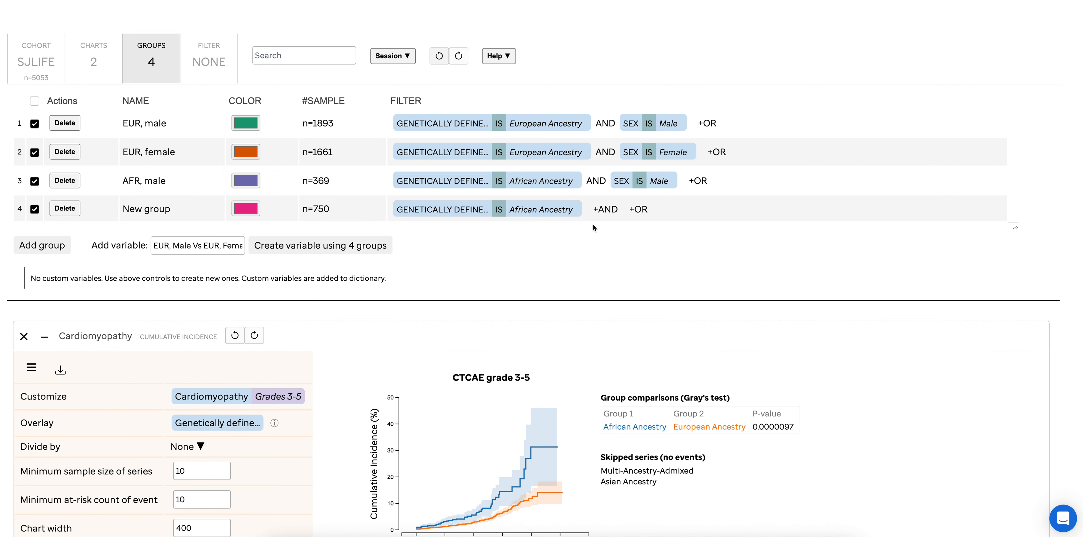
Restrict the fourth group, African Ancestry, with an AND condition of Sex is Female
click(612, 213)
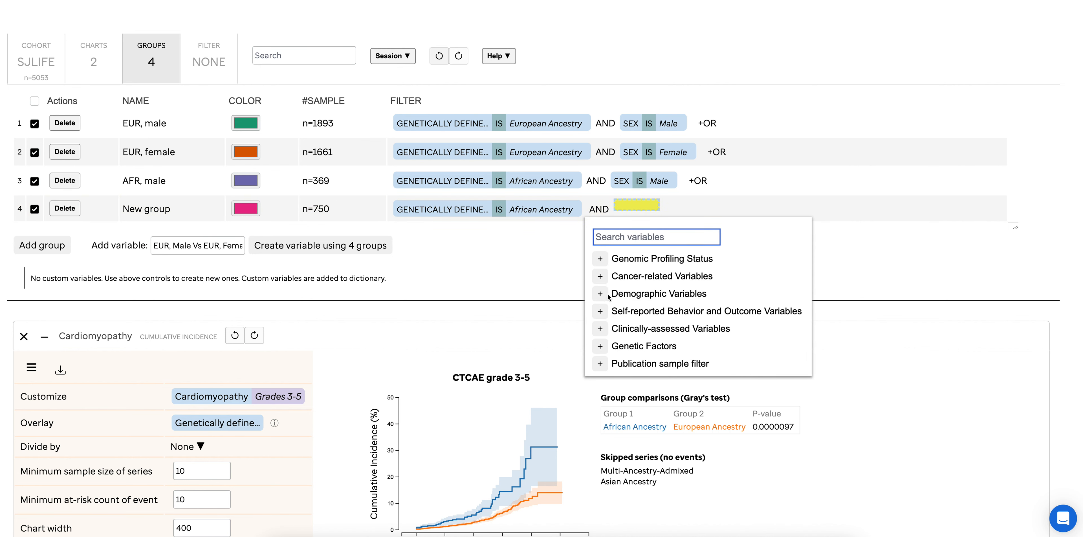
click(620, 294)
click(617, 345)
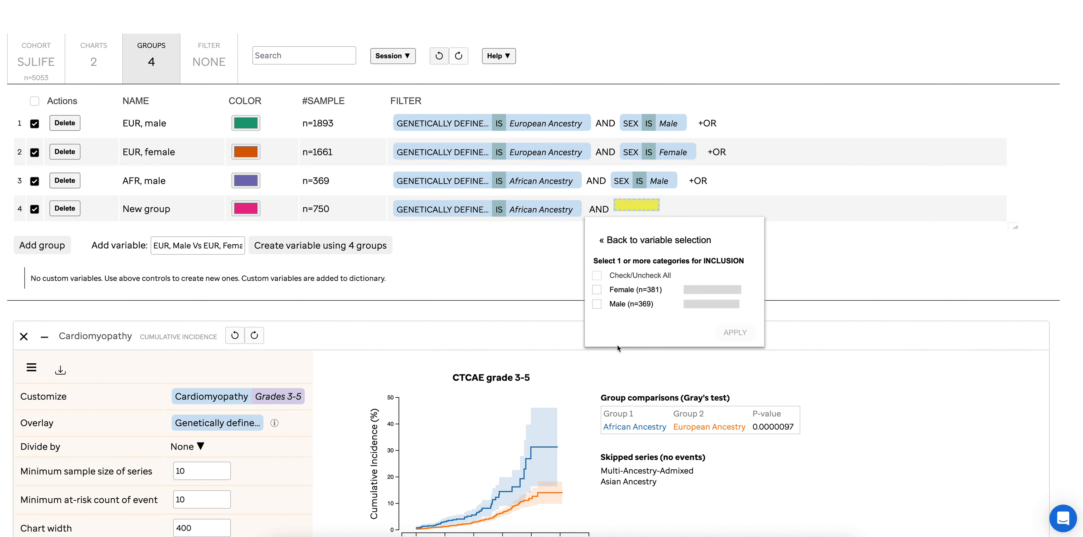
click(643, 290)
click(733, 333)
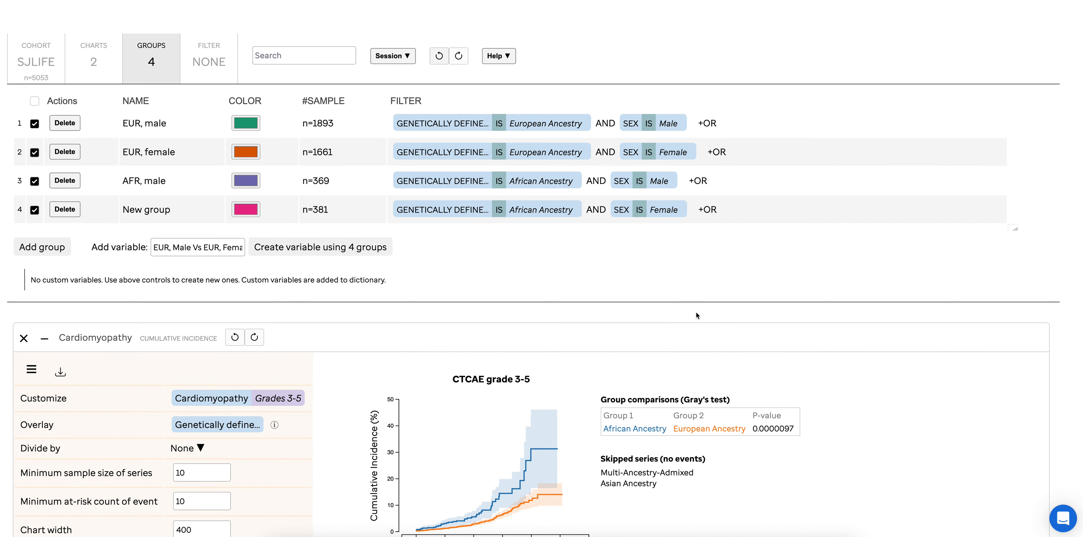
Rename the group of African Ancestry females as "AFR, female"
click(156, 209)
text(AFR)
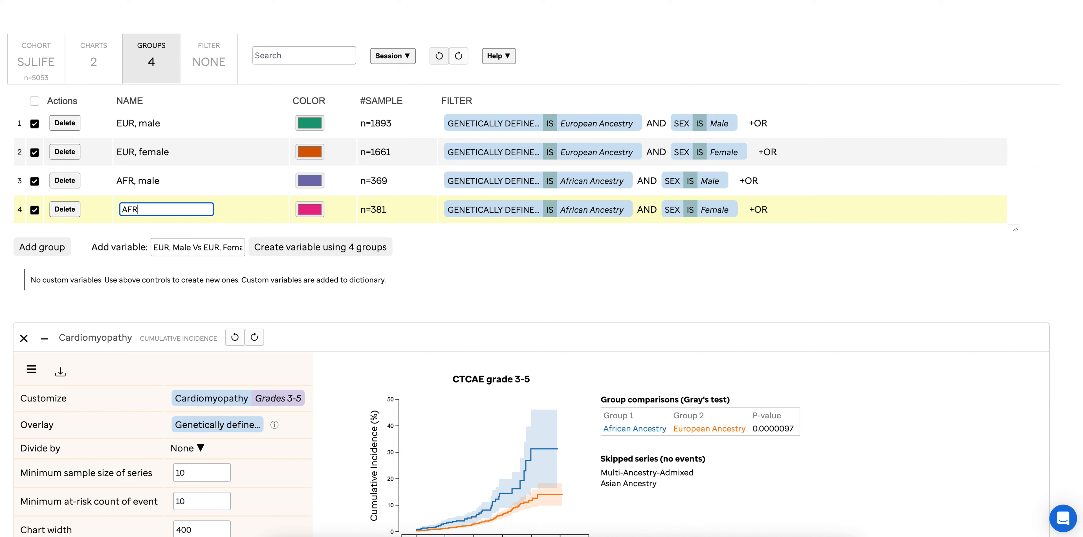
text(, Female)
key(Return)
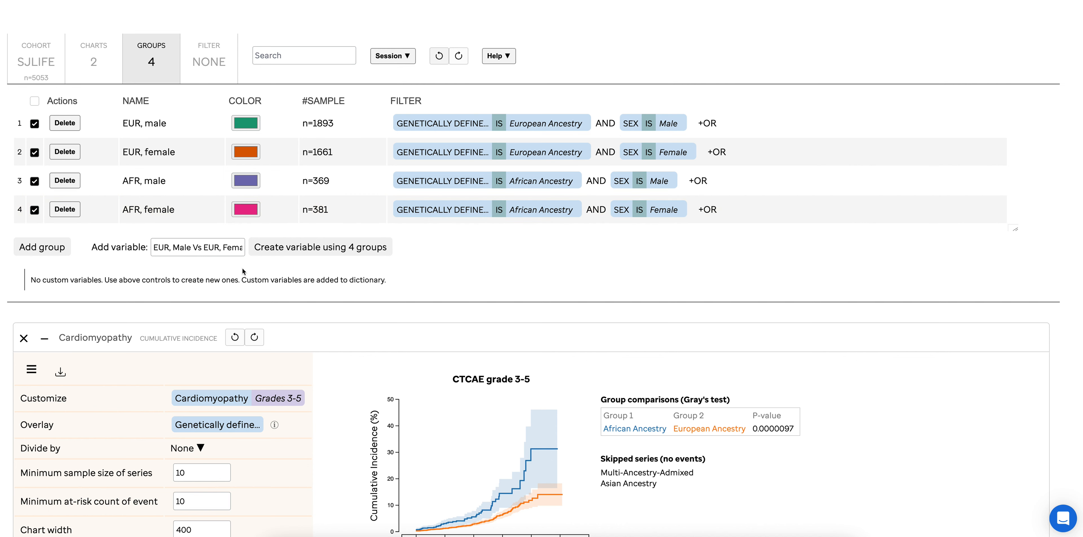
Create a custom variable from the four groups and compare its cumulative incidence for Cardiomyopathy
click(291, 251)
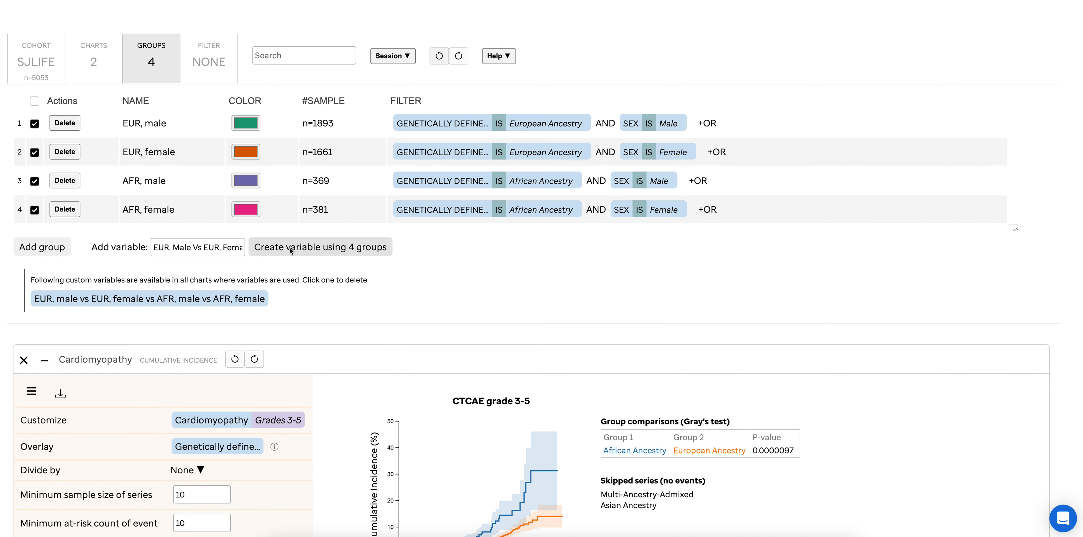
click(172, 301)
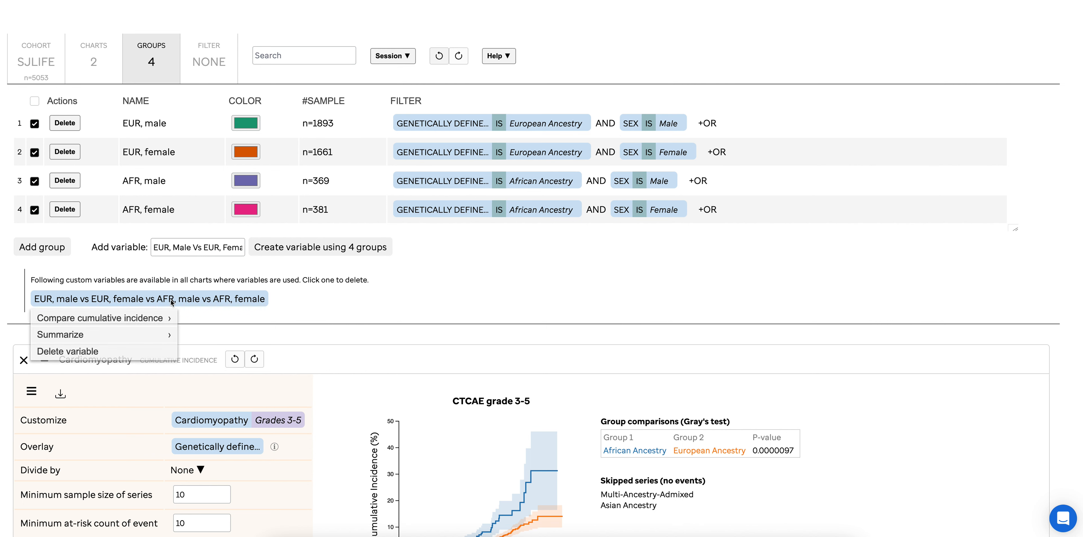
click(146, 320)
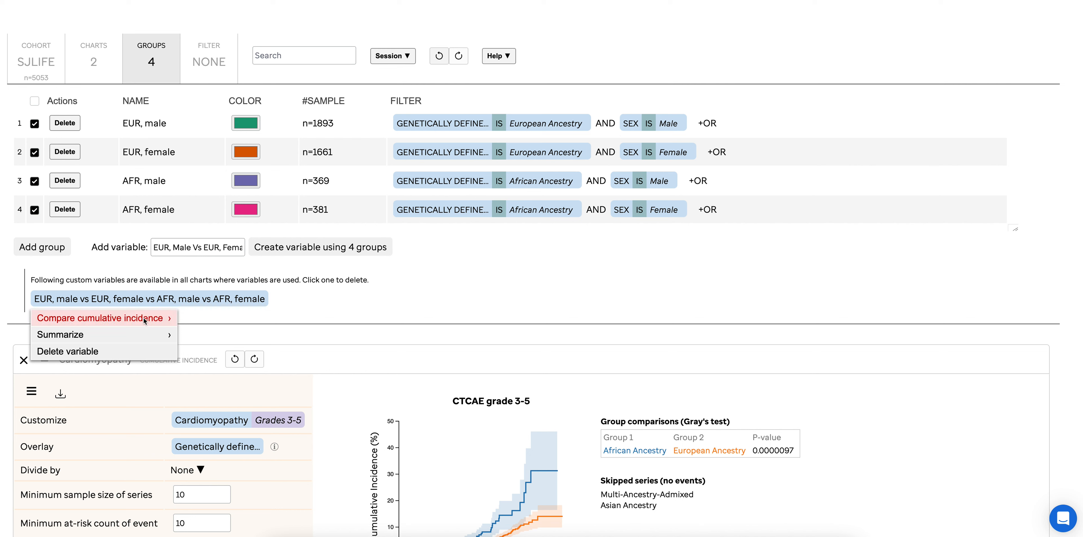
text(ca)
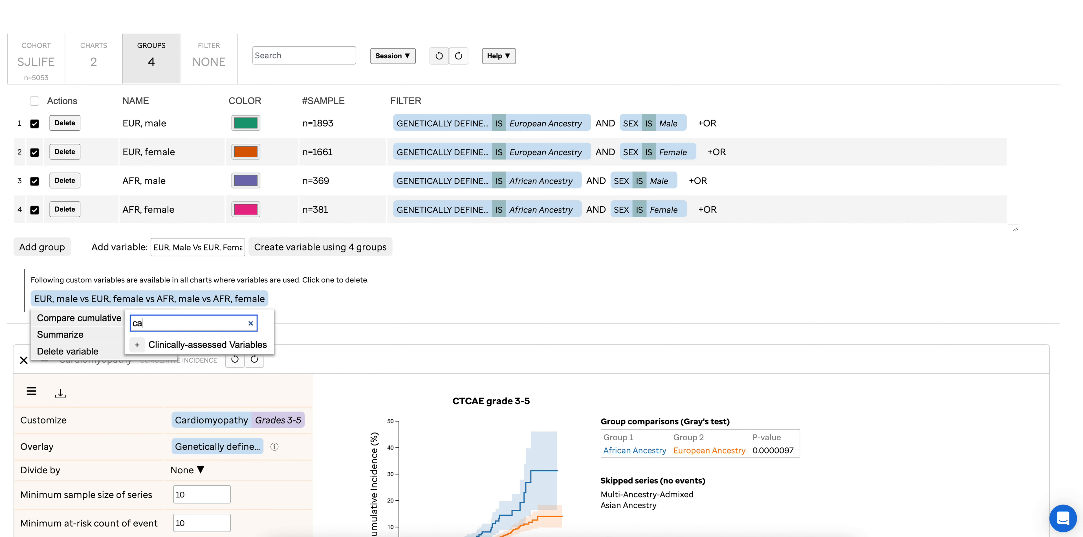
text(rdio)
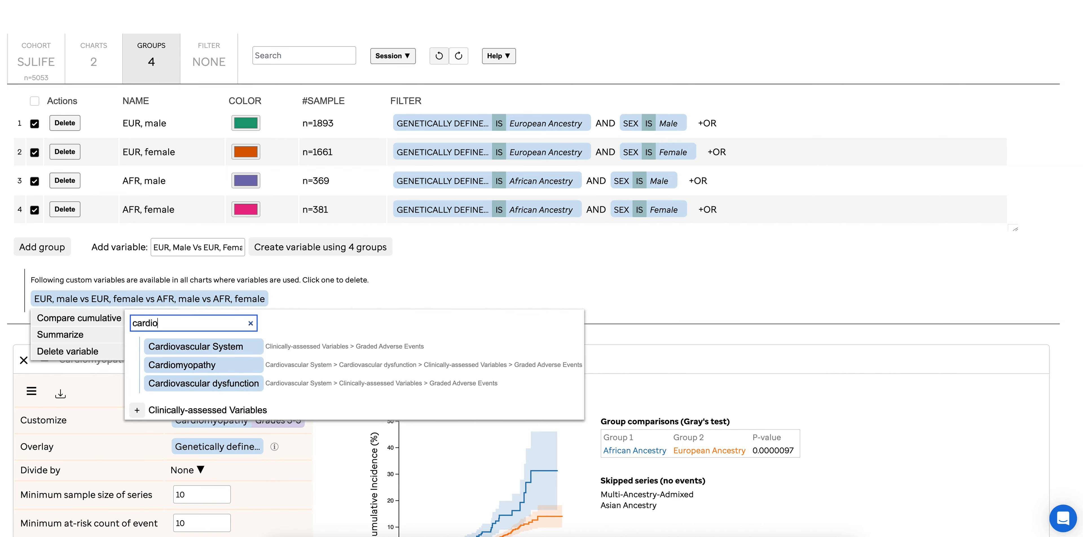
click(178, 366)
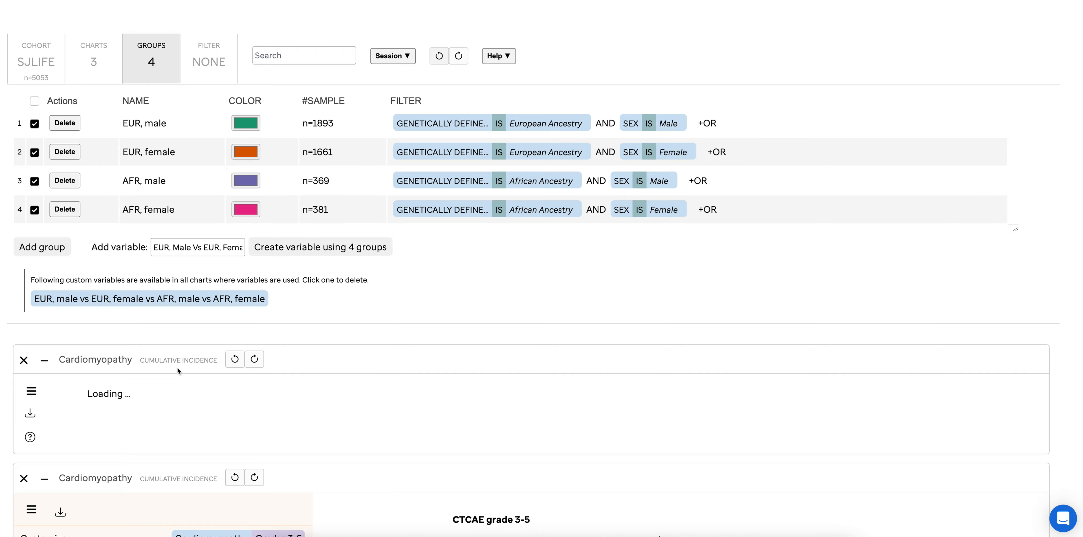
Examine the four-group cardiomyopathy curves, Gray's test comparisons and at-risk numbers against the earlier ancestry-only chart
scroll(177, 367, down, 2)
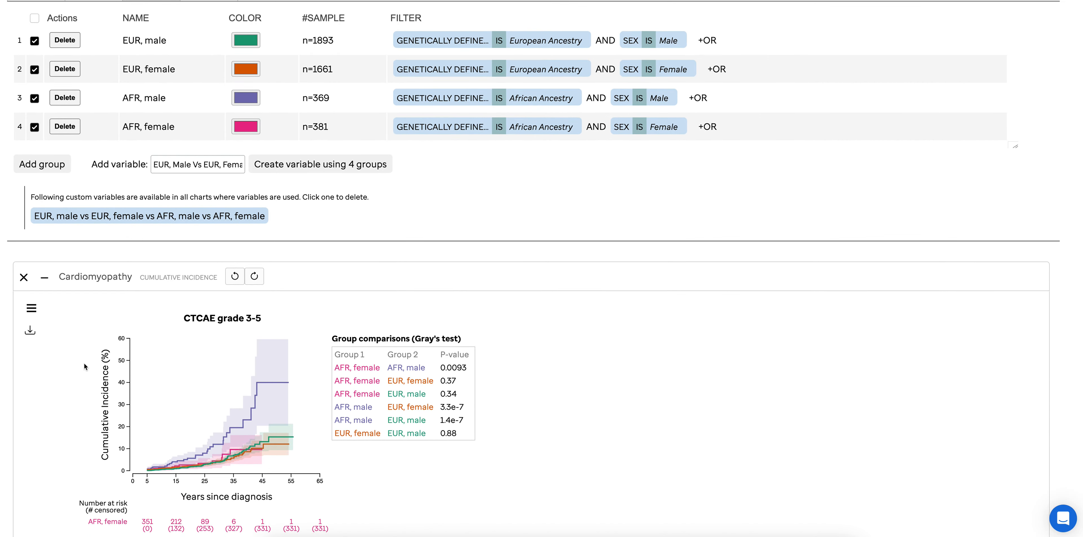
scroll(83, 364, down, 2)
scroll(79, 366, down, 1)
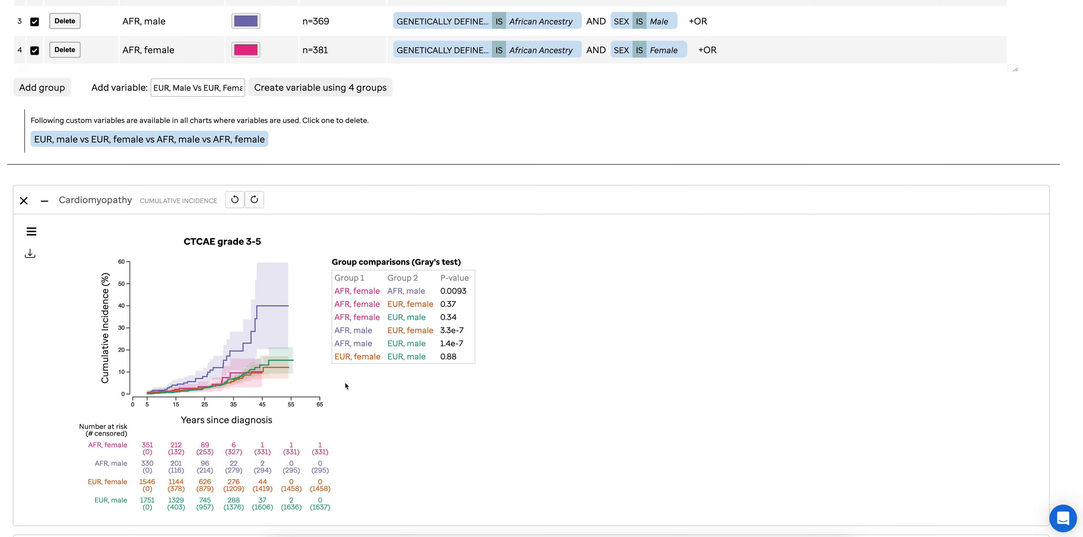
scroll(368, 386, down, 2)
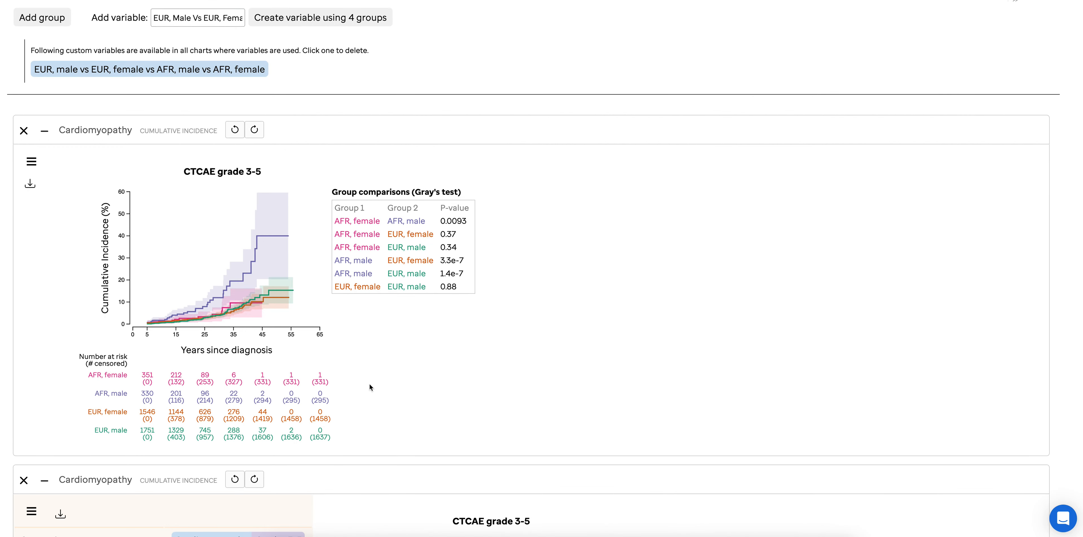
scroll(369, 386, down, 4)
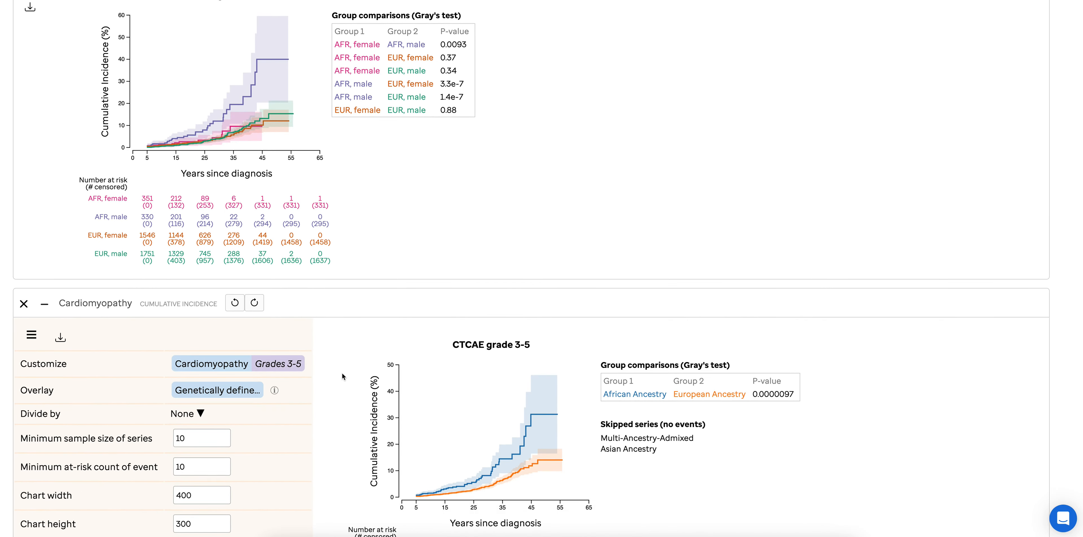
scroll(337, 386, down, 1)
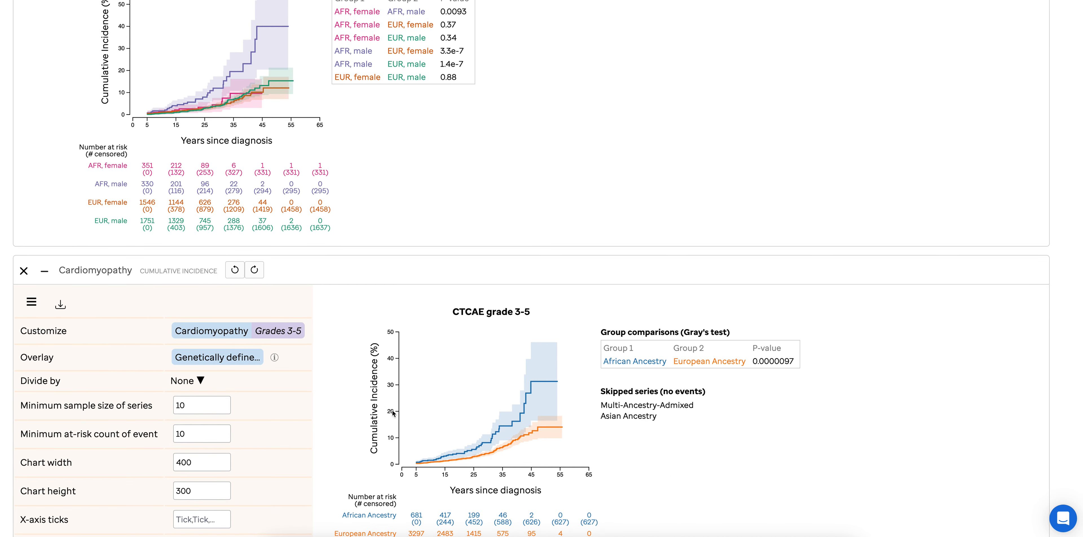
scroll(374, 390, up, 3)
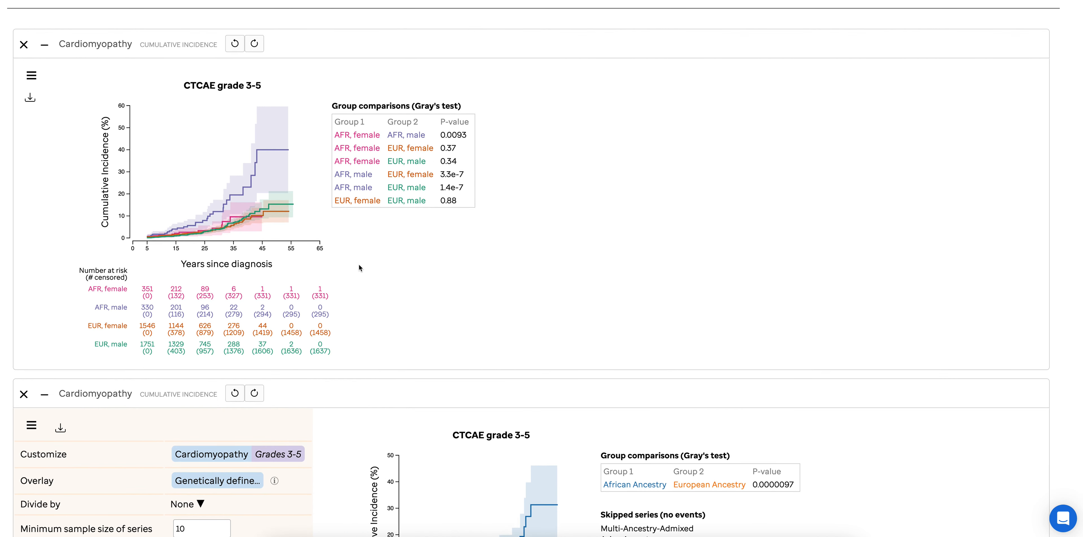